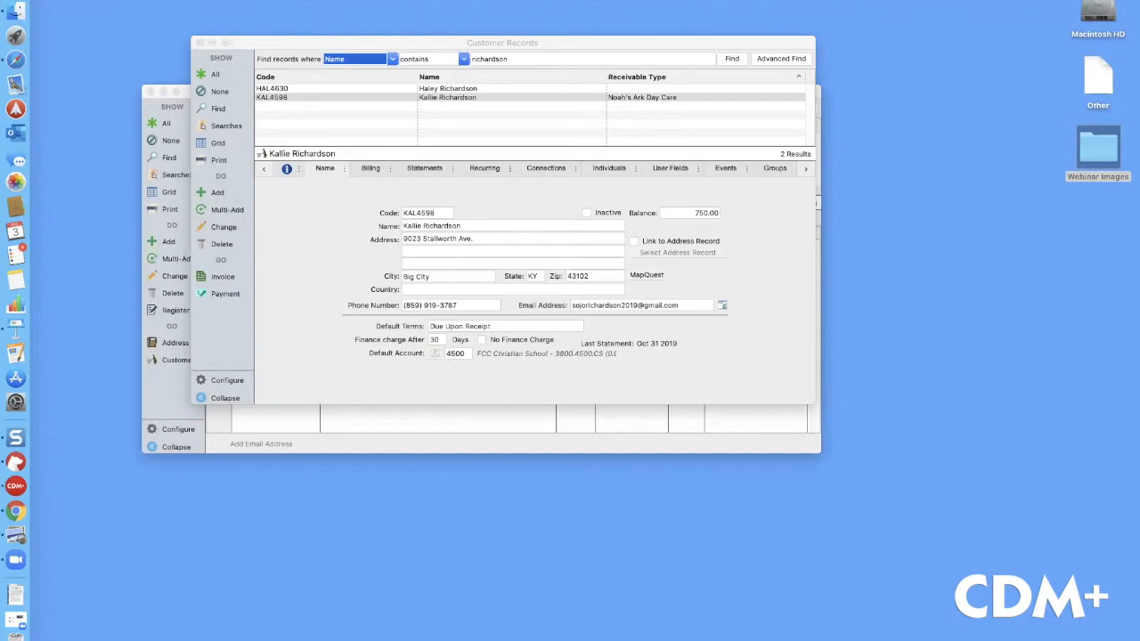
Bring the Individual Records window forward, showing the household's email addresses
{"action": "left_click", "coordinate": [377, 447]}
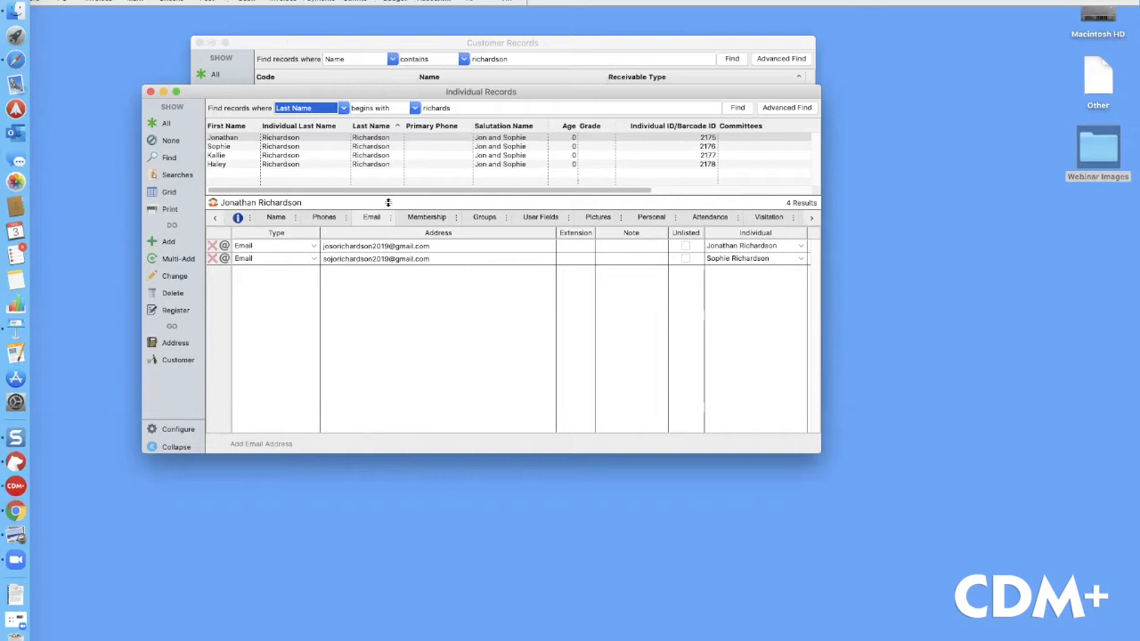
Review each family member's name, online login and email details, then return to Customer Records
{"action": "left_click", "coordinate": [310, 147]}
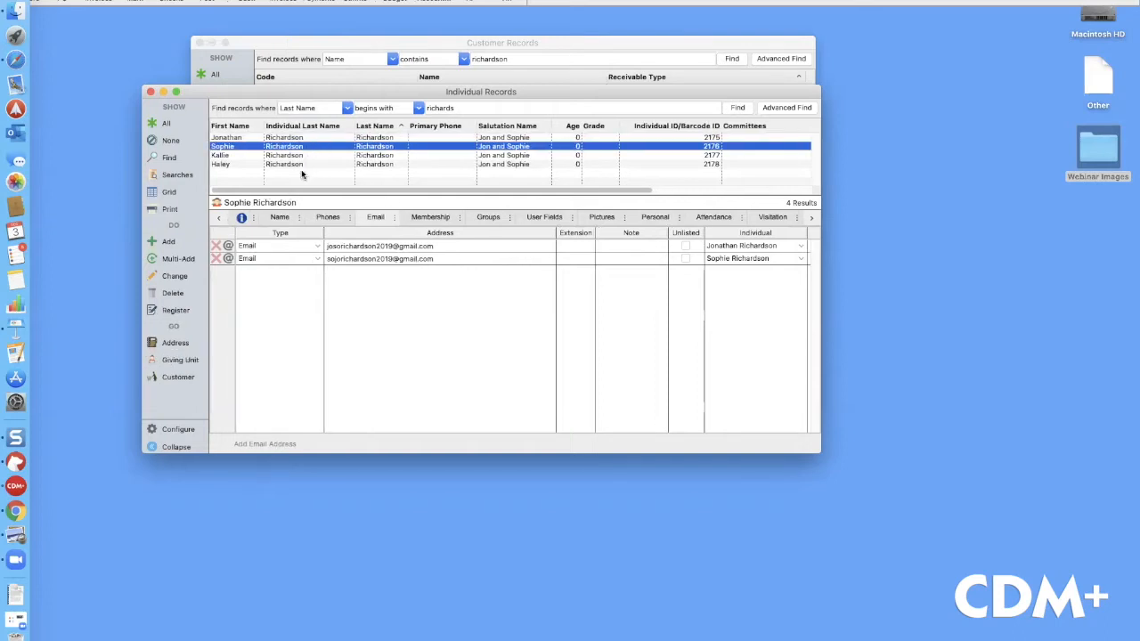
{"action": "left_click", "coordinate": [282, 218]}
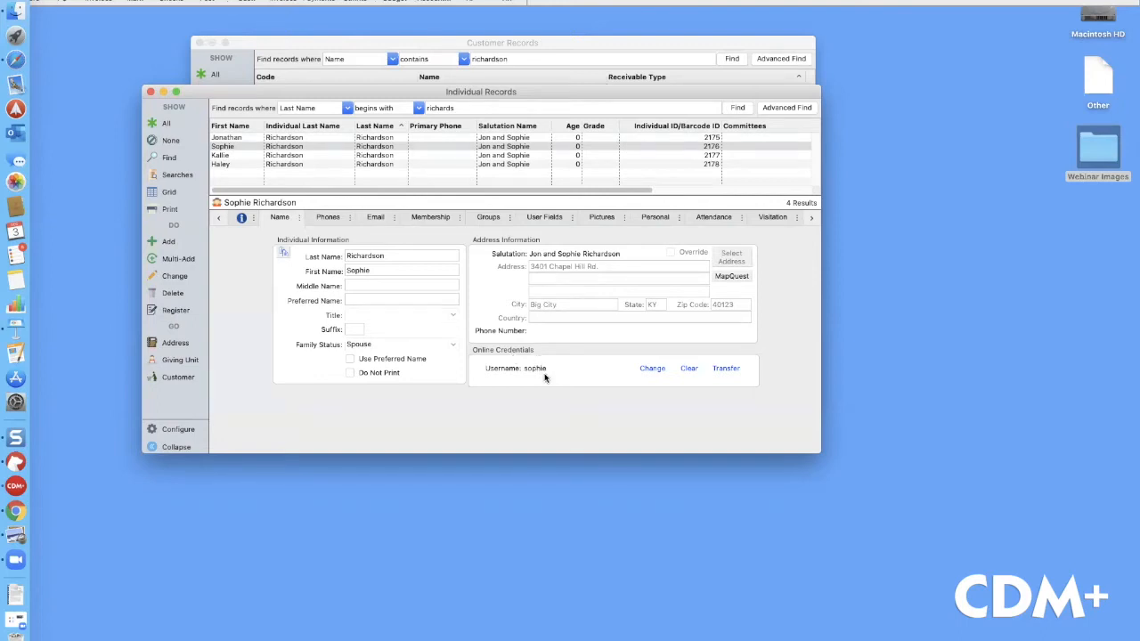
{"action": "left_click", "coordinate": [312, 138]}
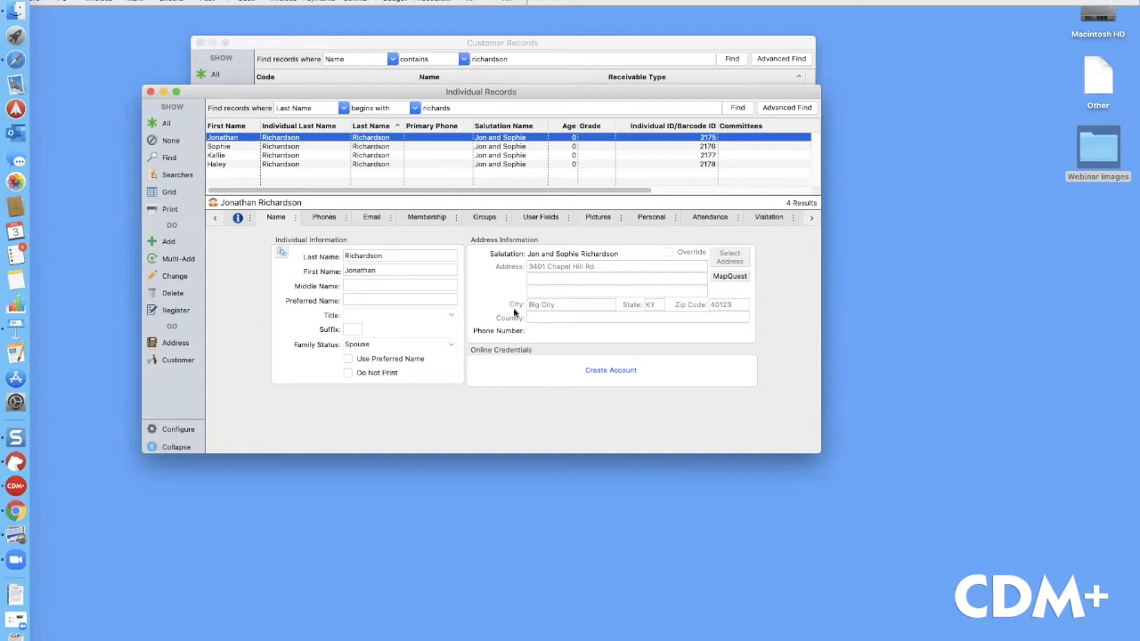
{"action": "left_click", "coordinate": [381, 219]}
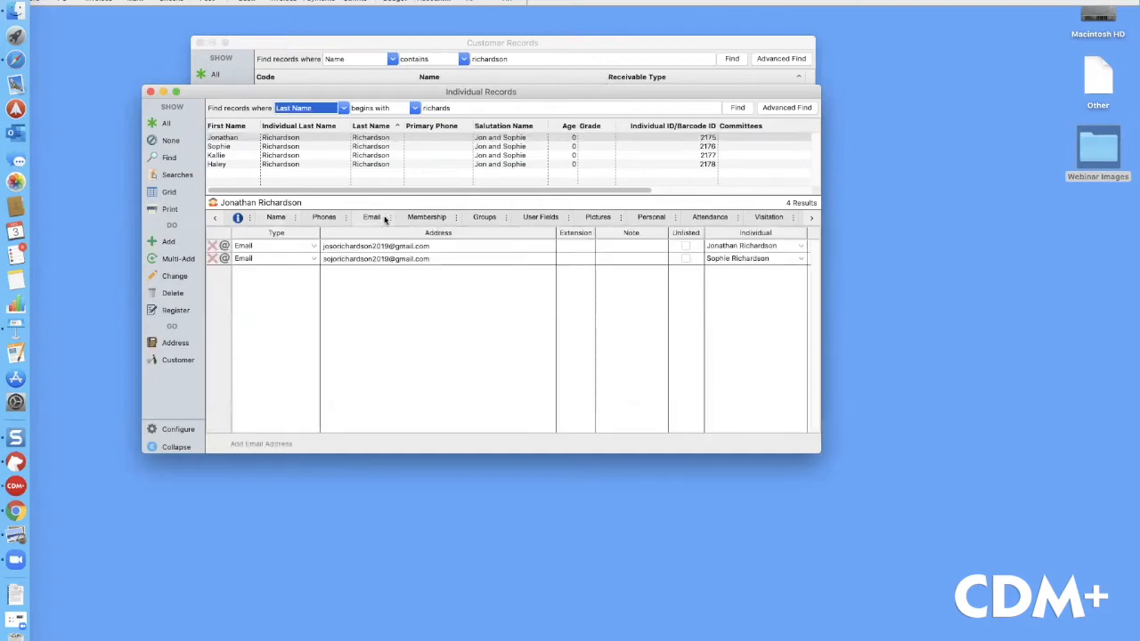
{"action": "left_click", "coordinate": [567, 49]}
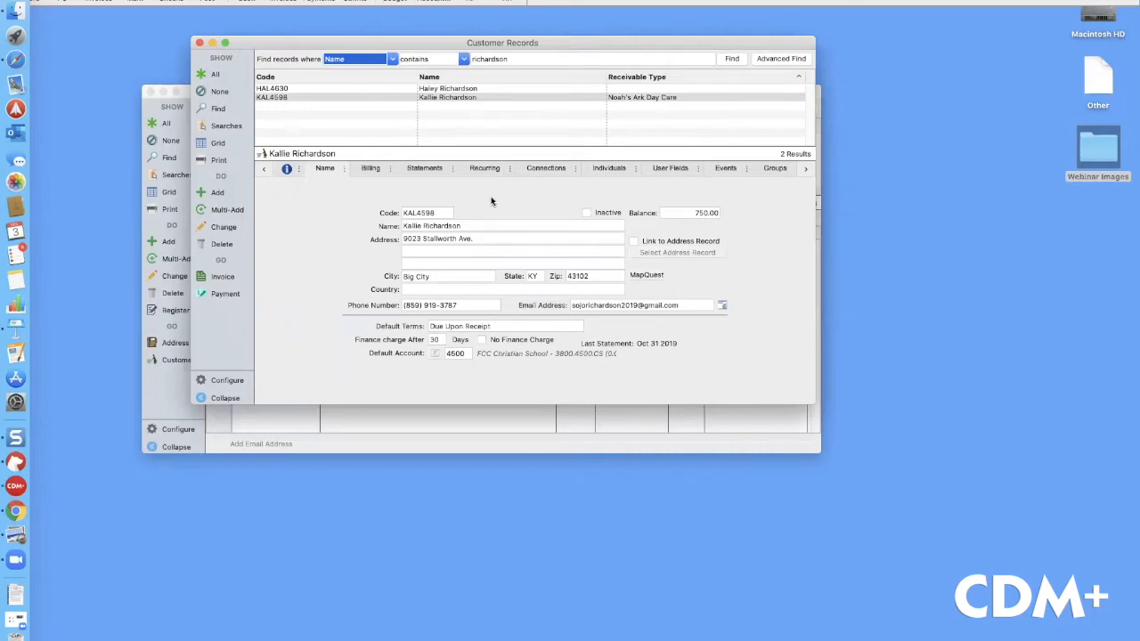
Open the customer's Individuals tab, switch to editing, and start adding a linked individual
{"action": "left_click", "coordinate": [443, 98]}
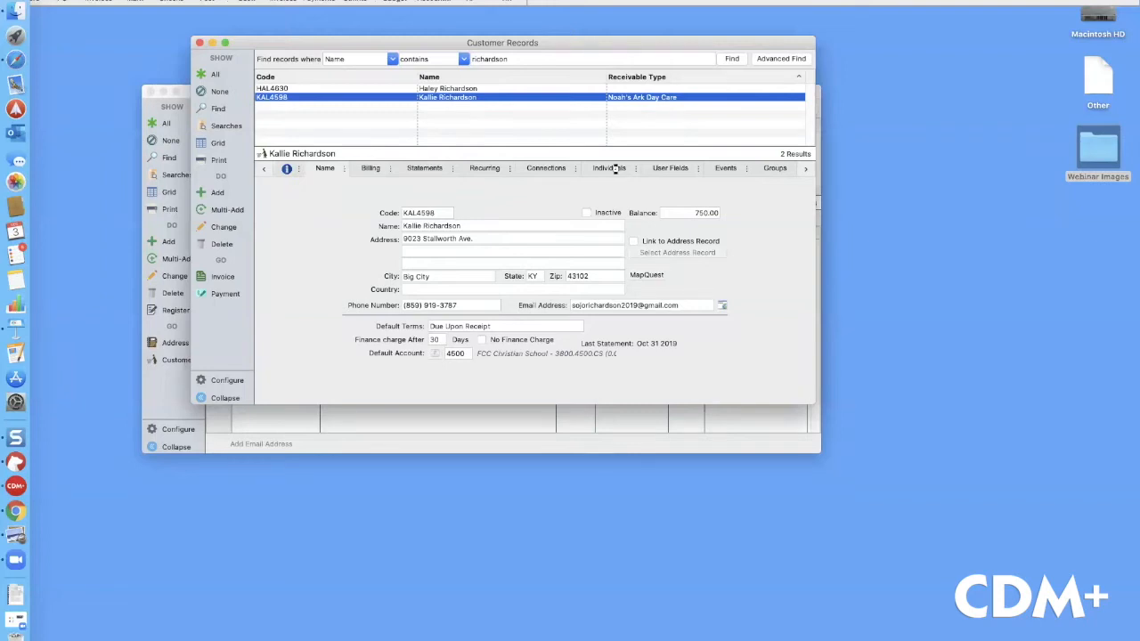
{"action": "left_click", "coordinate": [613, 169]}
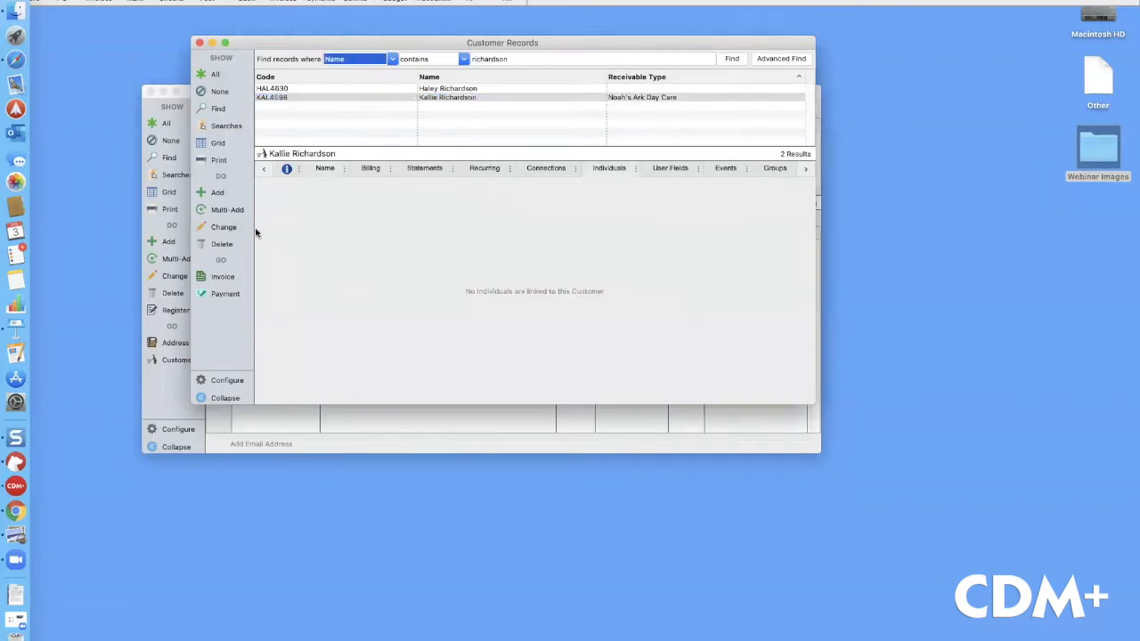
{"action": "left_click", "coordinate": [224, 228]}
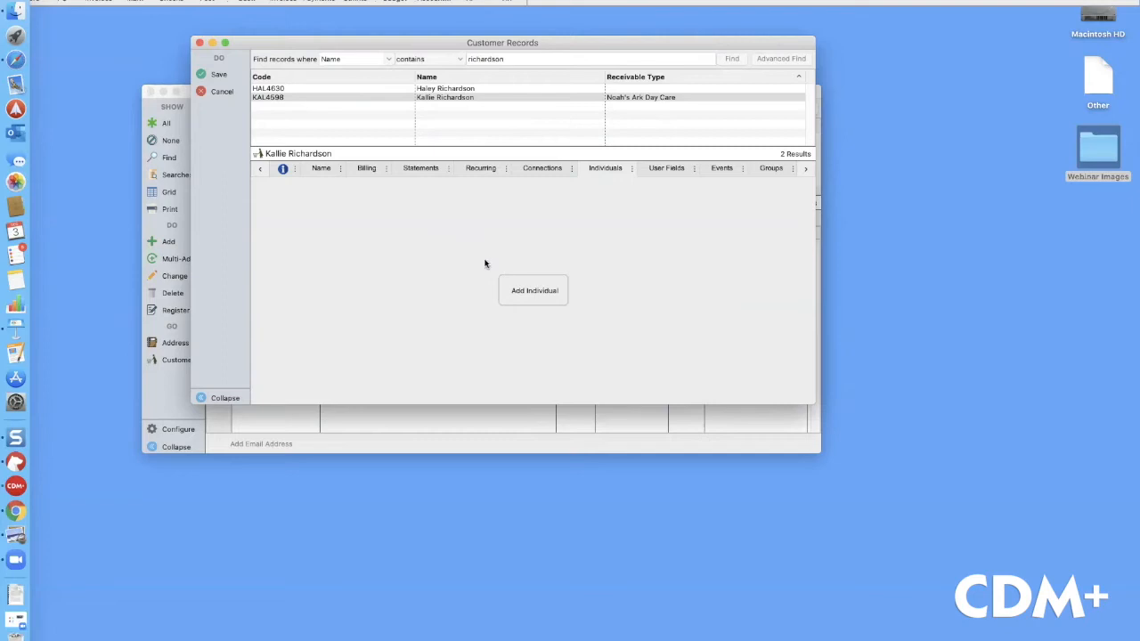
{"action": "left_click", "coordinate": [537, 291]}
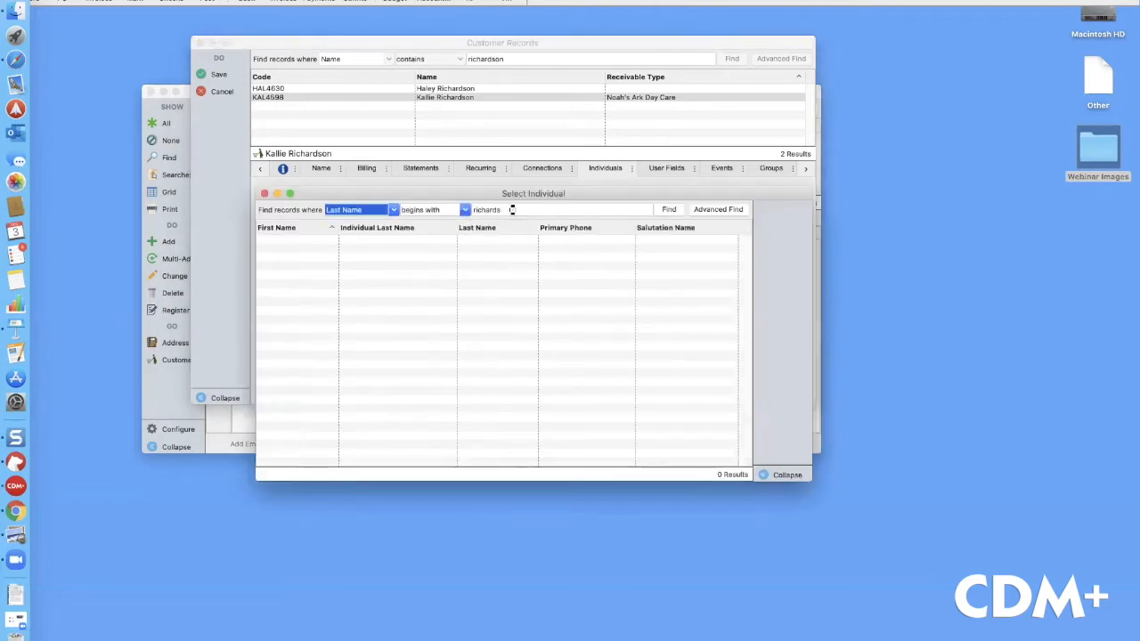
Find and link both family members to the customer record, then save it
{"action": "left_click", "coordinate": [665, 210]}
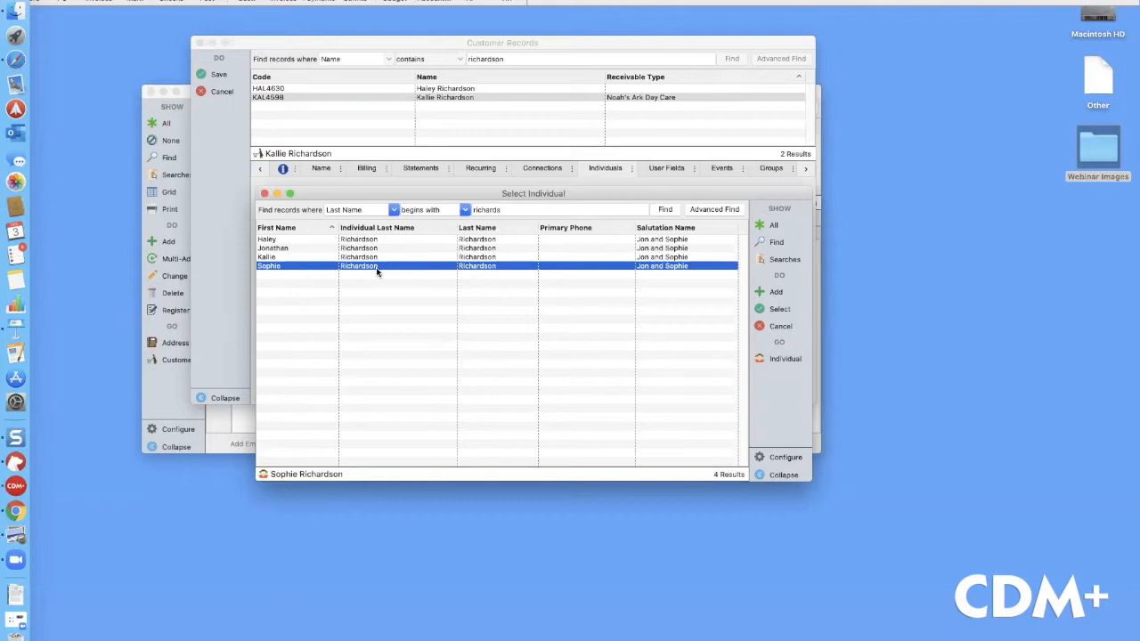
{"action": "double_click", "coordinate": [329, 265]}
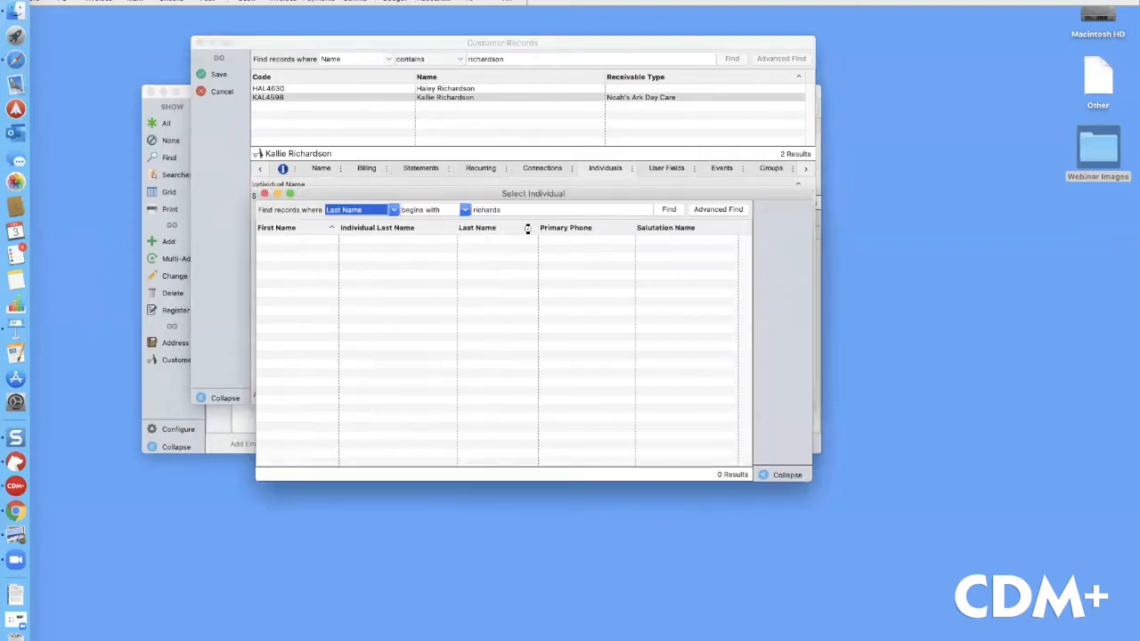
{"action": "left_click", "coordinate": [666, 208]}
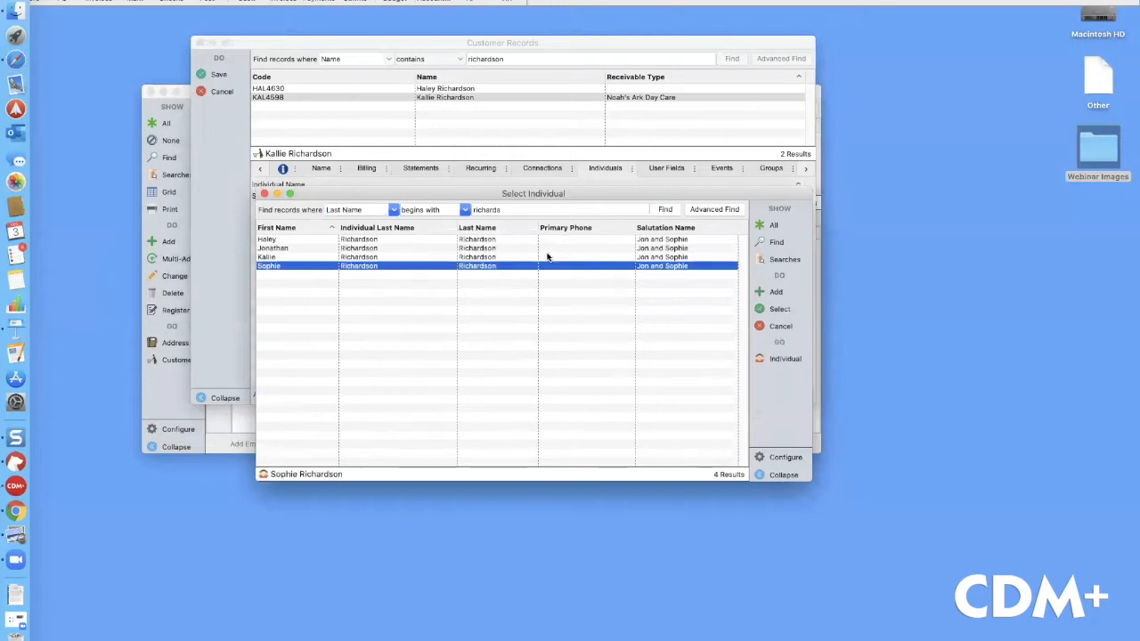
{"action": "left_click", "coordinate": [380, 249]}
{"action": "double_click", "coordinate": [380, 251]}
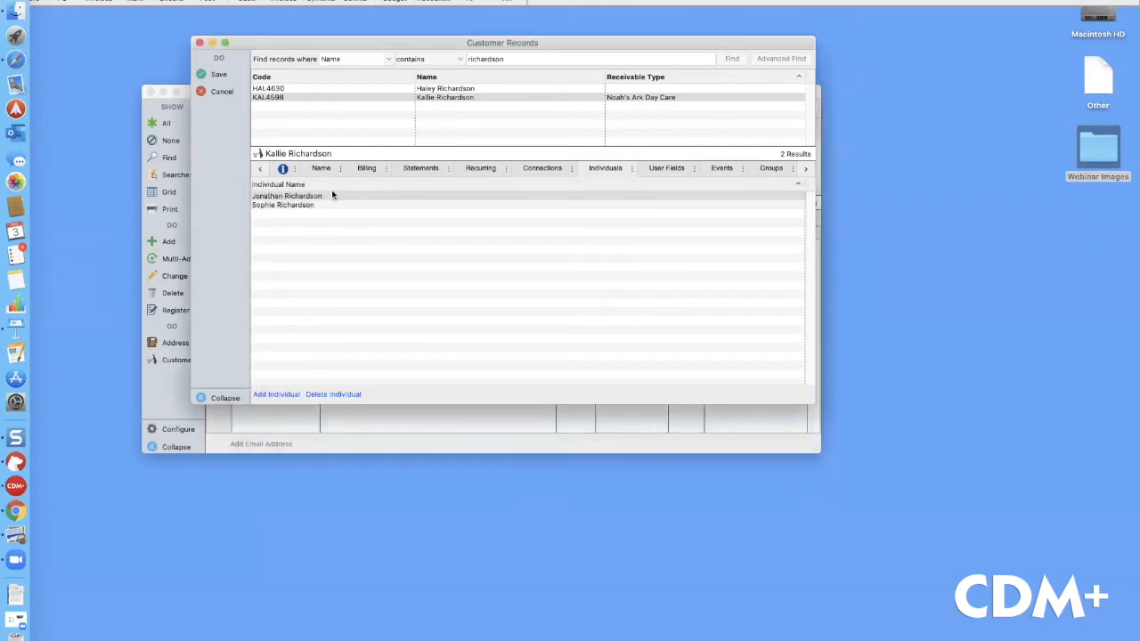
{"action": "left_click", "coordinate": [221, 74]}
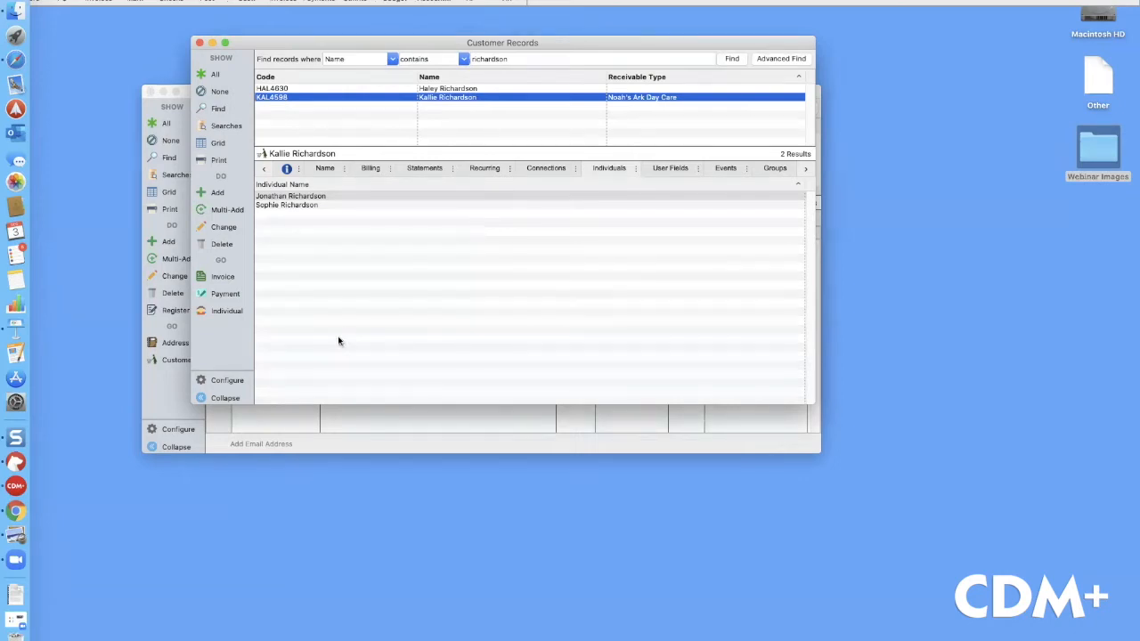
{"action": "left_click", "coordinate": [13, 513]}
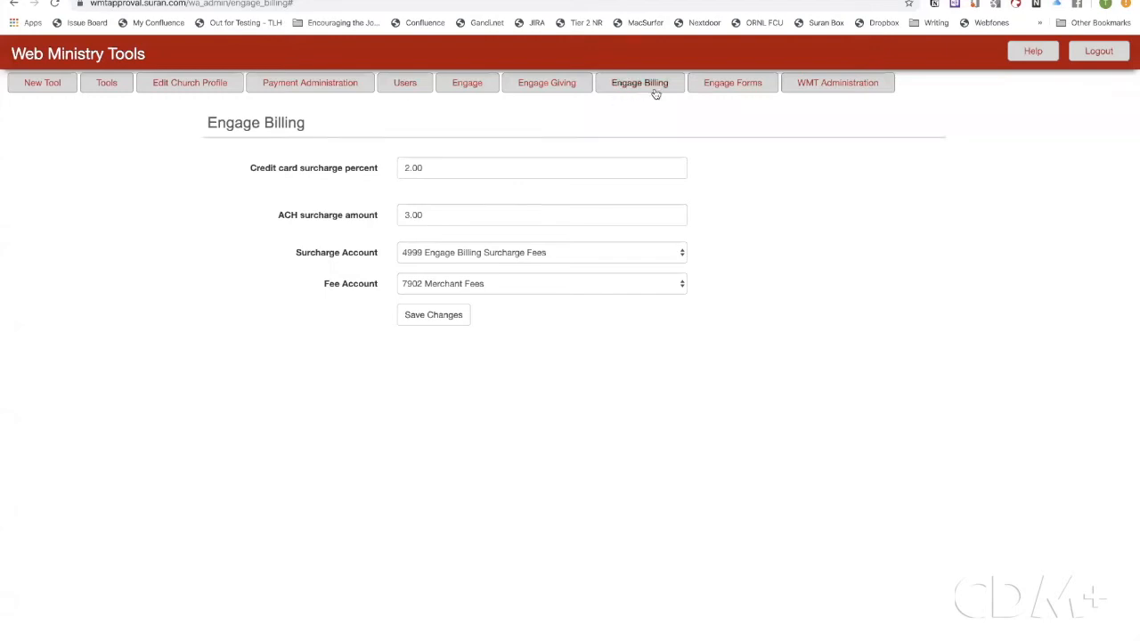
Switch to the Web Ministry Tools Engage Billing settings page
{"action": "left_click", "coordinate": [655, 92]}
{"action": "left_click", "coordinate": [859, 82]}
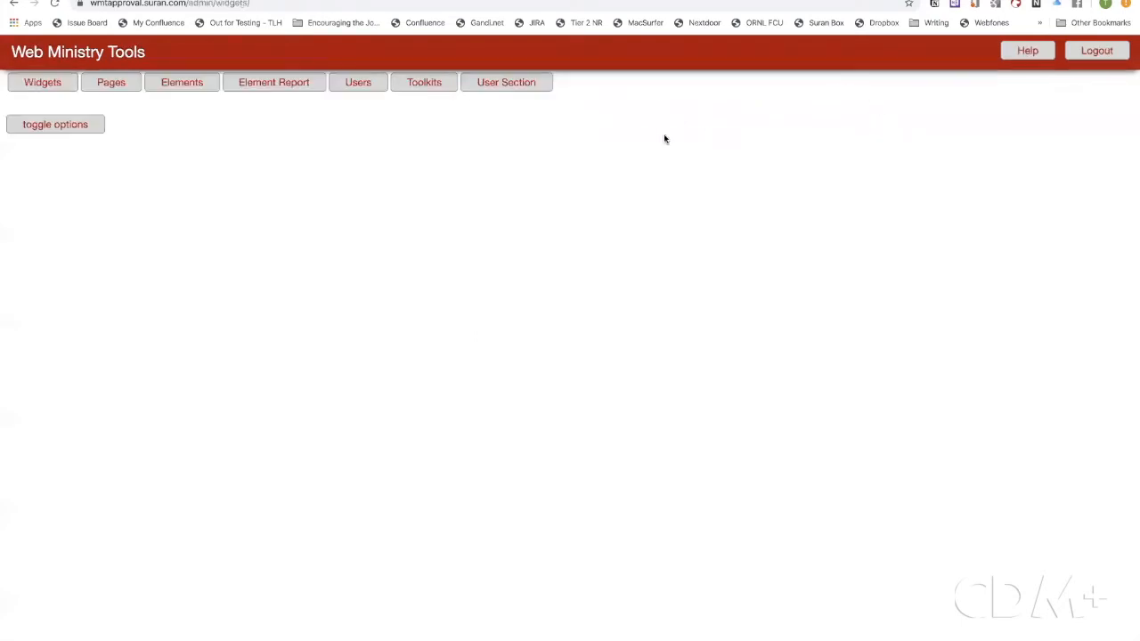
{"action": "left_click", "coordinate": [530, 90]}
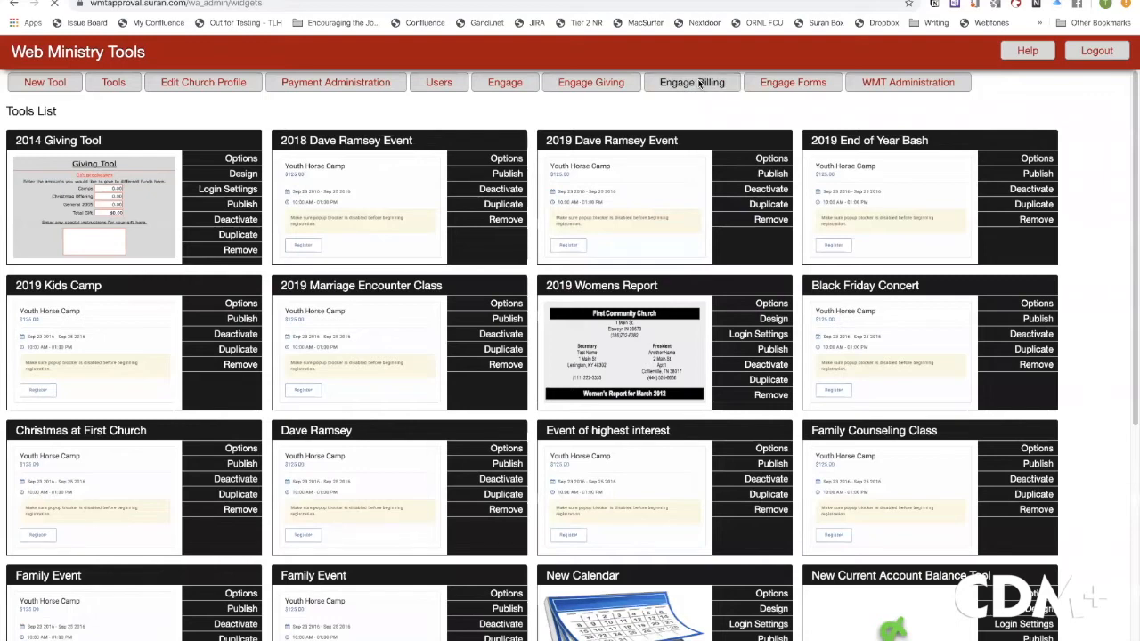
{"action": "left_click", "coordinate": [700, 83]}
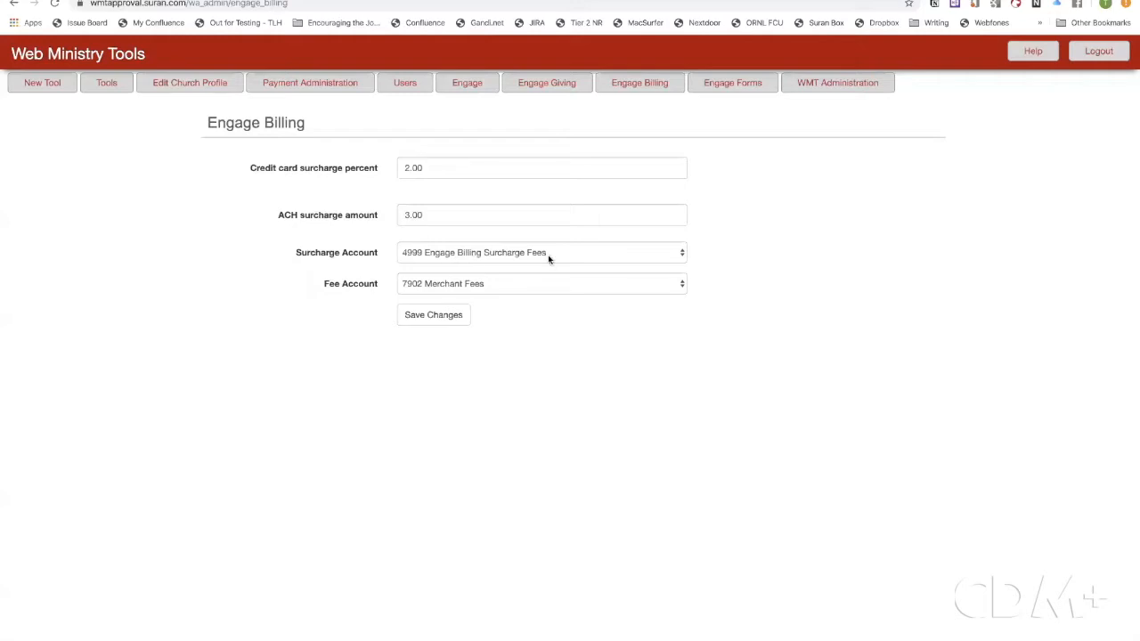
{"action": "left_click", "coordinate": [684, 253]}
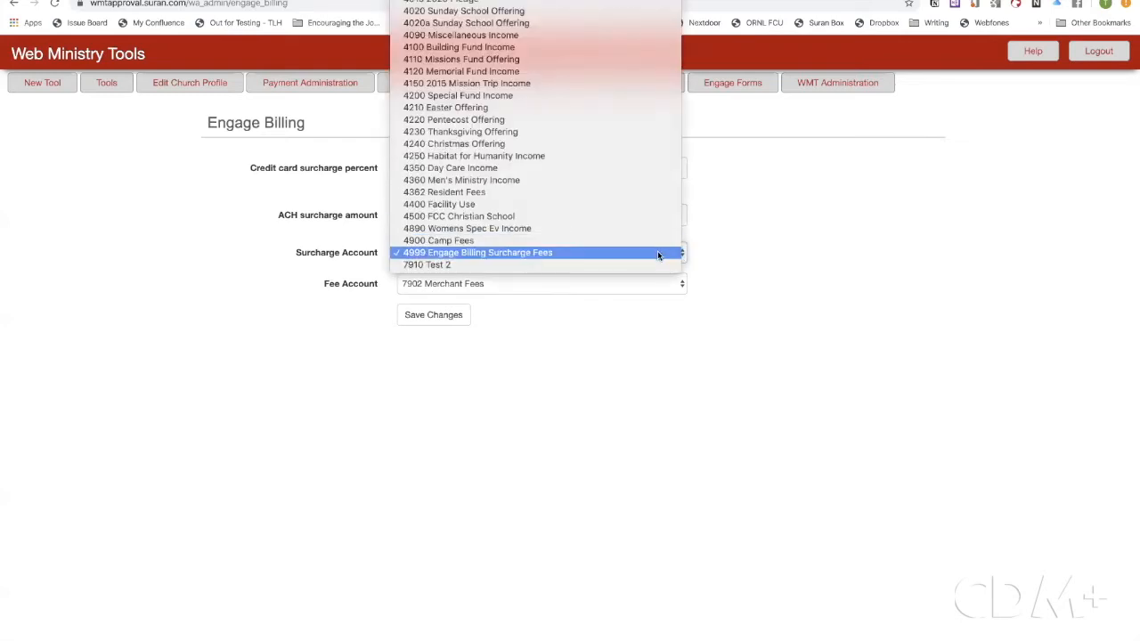
Keep 4999 Engage Billing Surcharge Fees and 7902 Merchant Fees accounts, and save the settings
{"action": "left_click", "coordinate": [657, 253]}
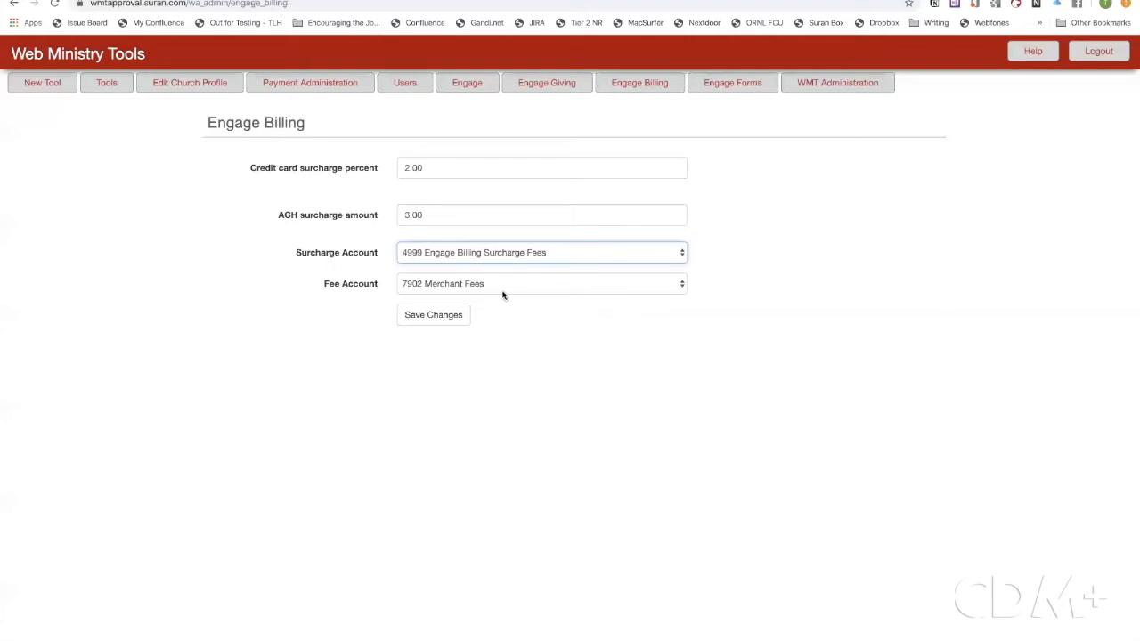
{"action": "left_click", "coordinate": [682, 284]}
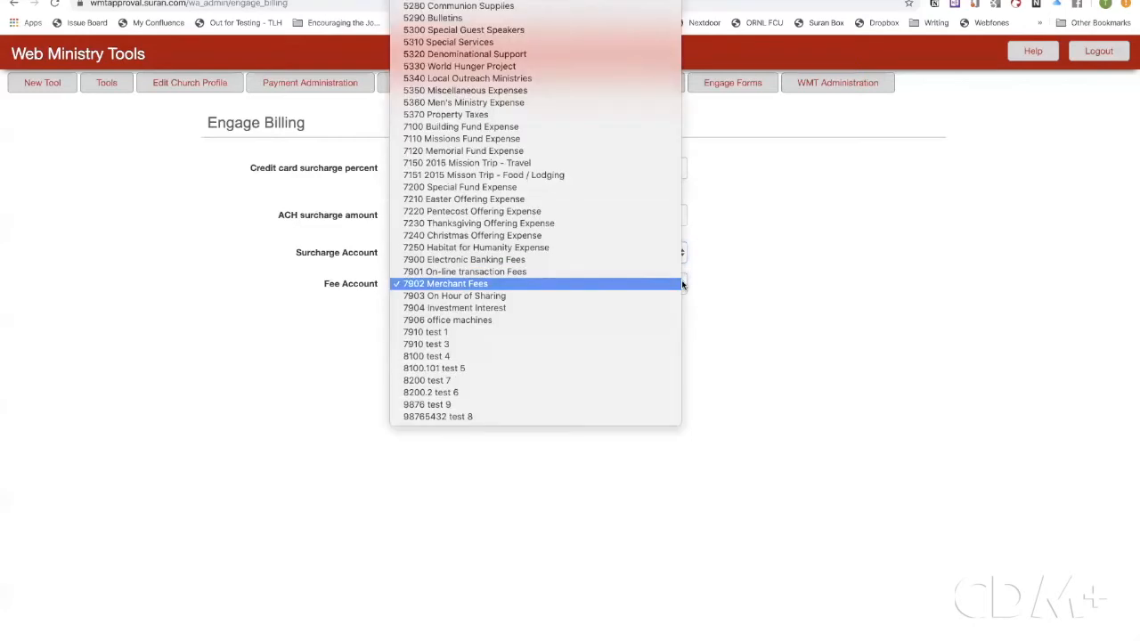
{"action": "left_click", "coordinate": [540, 284]}
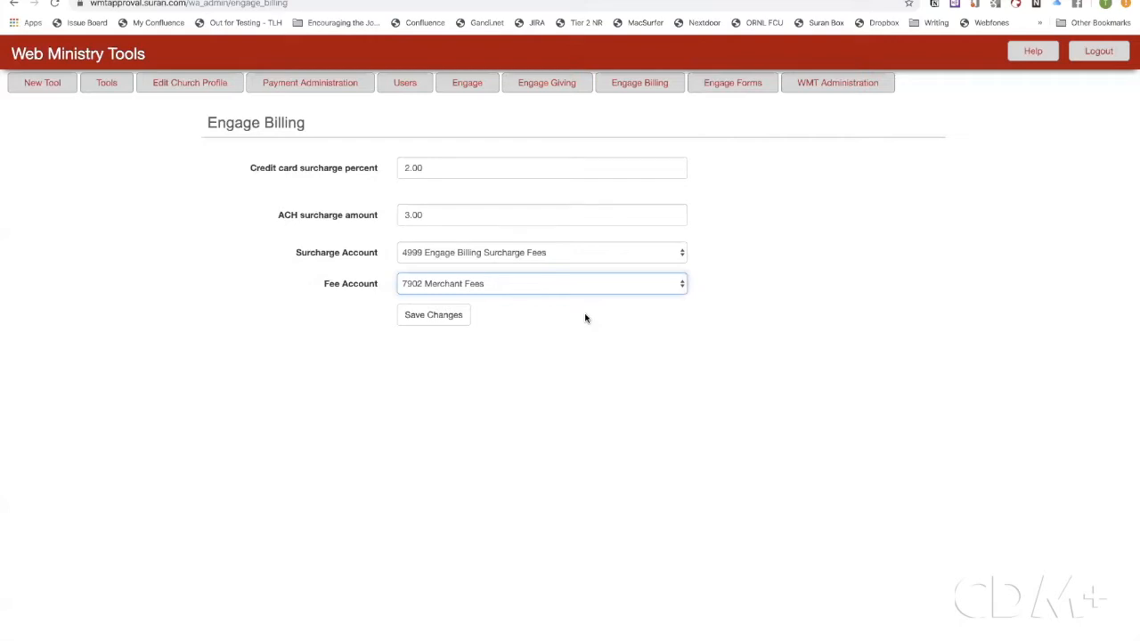
{"action": "left_click", "coordinate": [449, 318]}
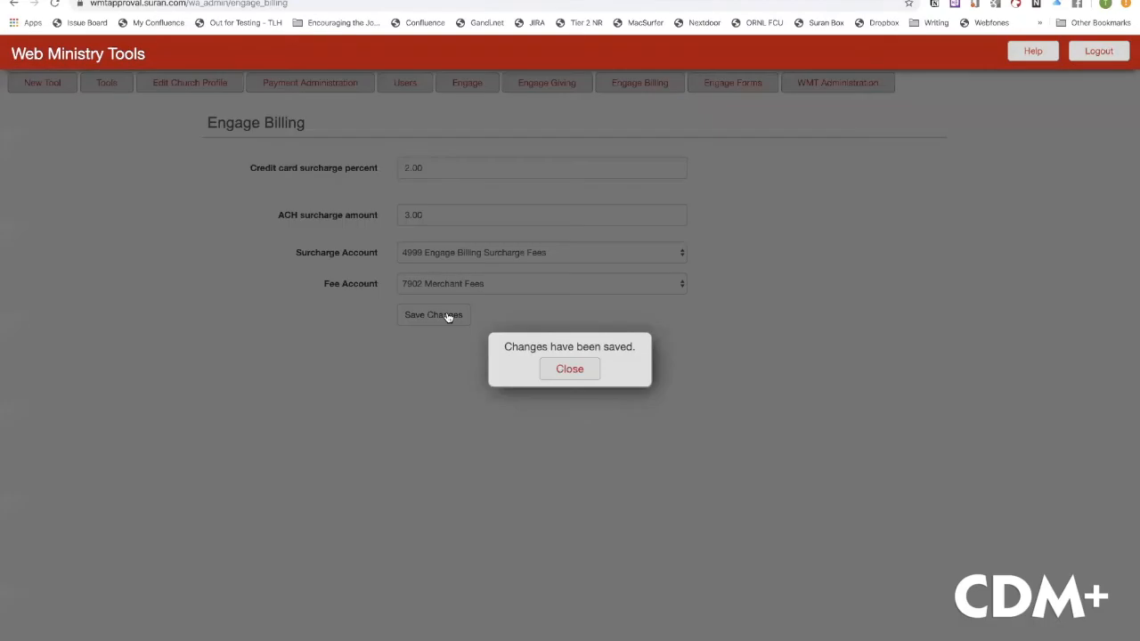
{"action": "left_click", "coordinate": [573, 370]}
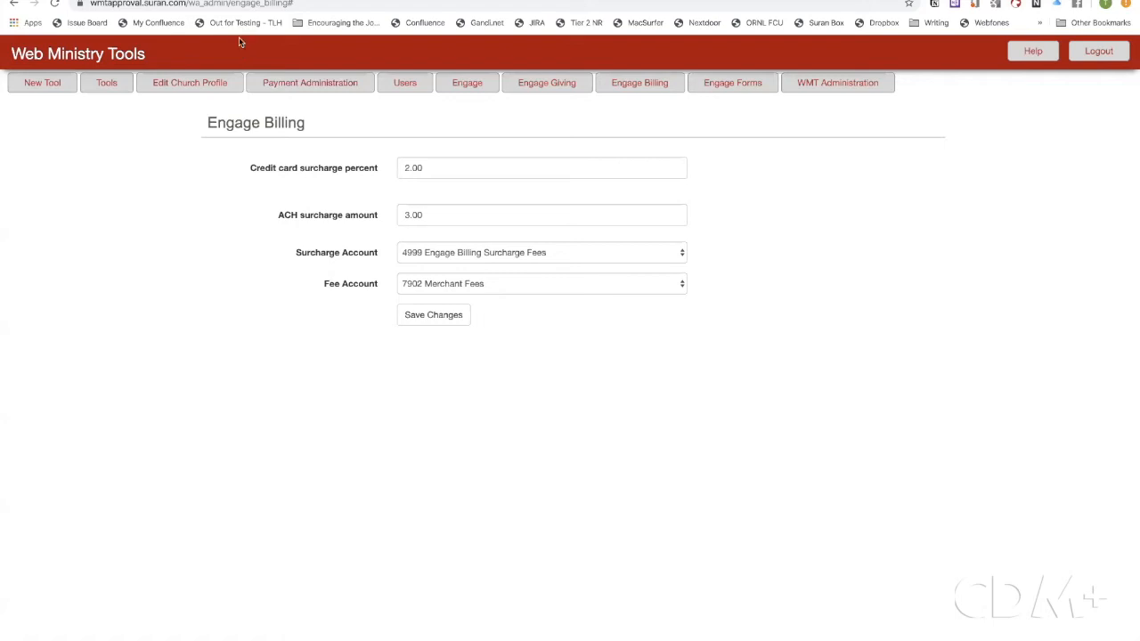
Log out of the member's My Billing account and go to Engage account creation
{"action": "key", "text": "ctrl+Tab"}
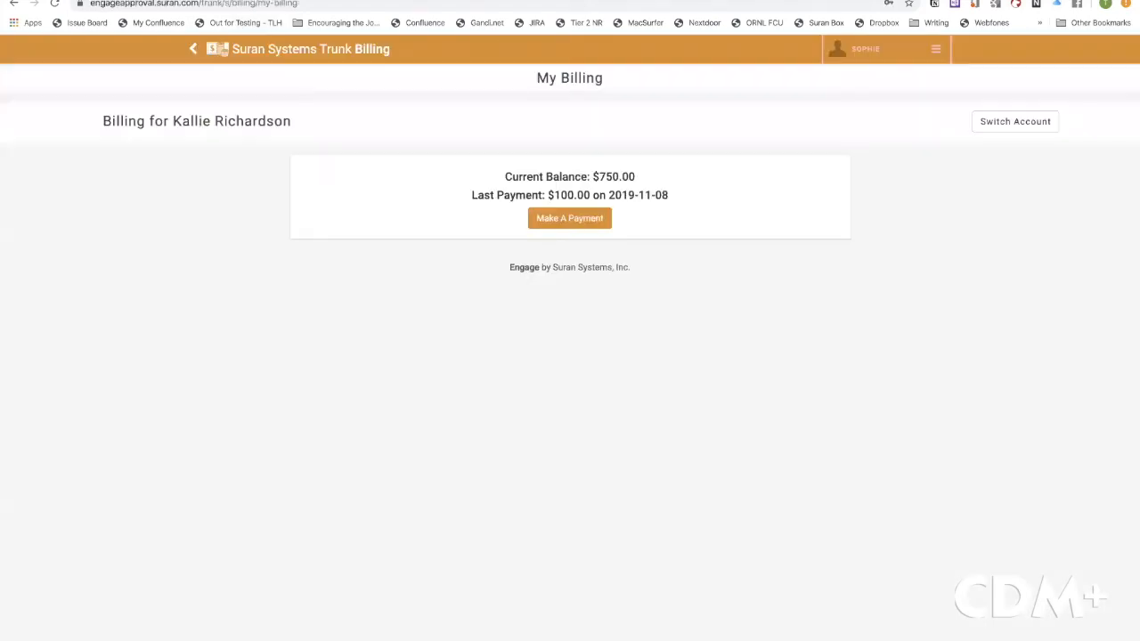
{"action": "left_click", "coordinate": [936, 57]}
{"action": "left_click", "coordinate": [851, 208]}
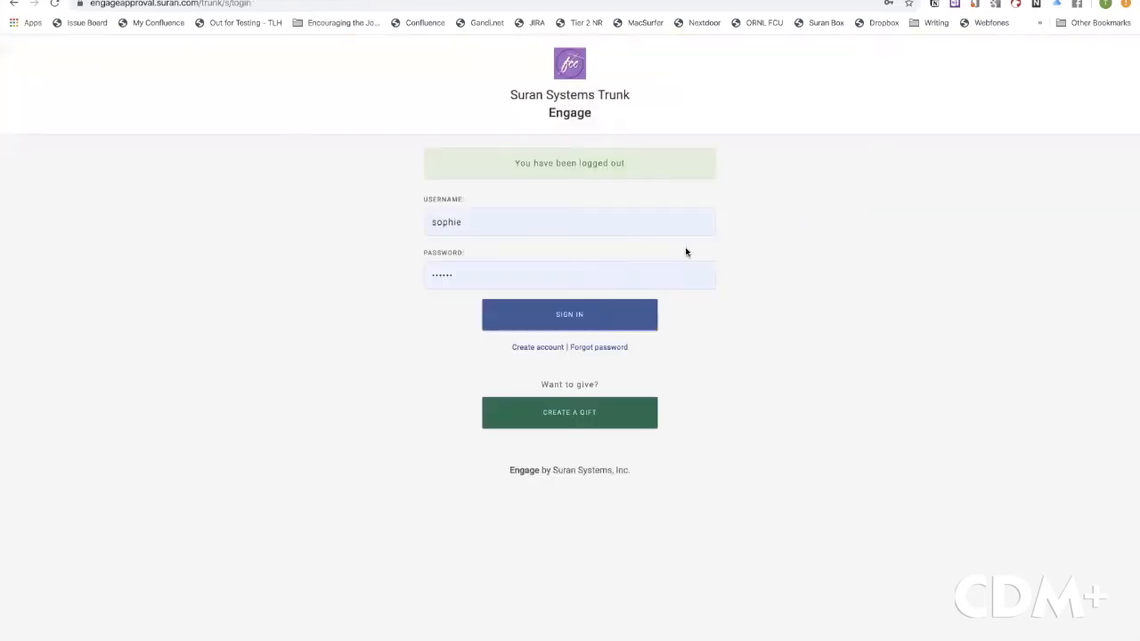
{"action": "left_click", "coordinate": [594, 231]}
{"action": "left_click", "coordinate": [363, 243]}
{"action": "left_click", "coordinate": [537, 347]}
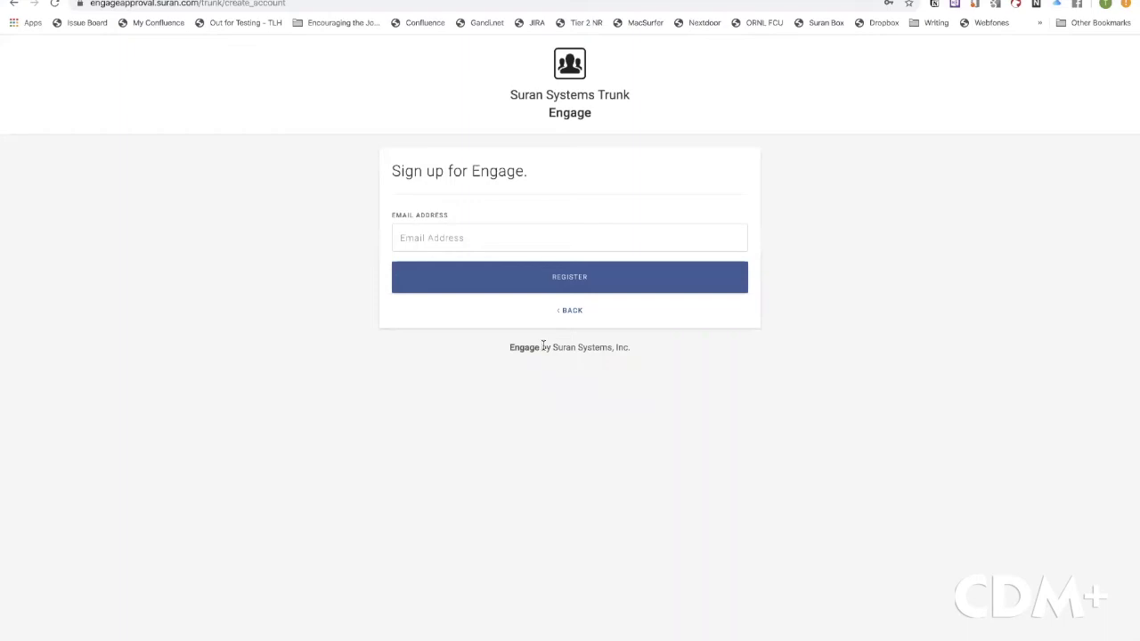
Register with the member's e-mail address to list the names linked to it
{"action": "left_click", "coordinate": [468, 242]}
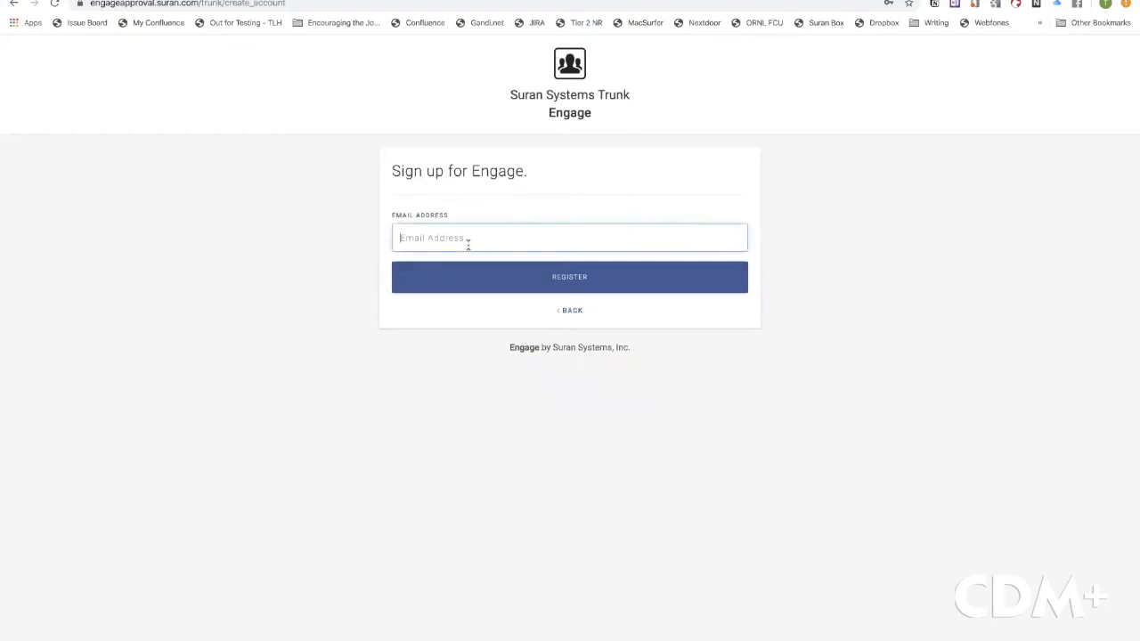
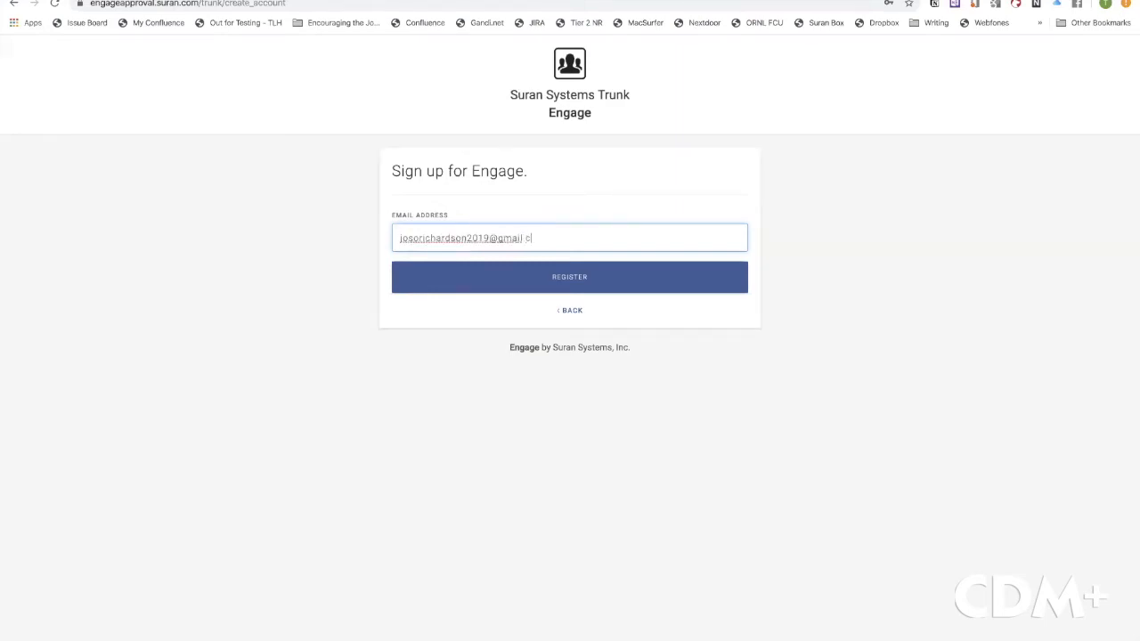
{"action": "left_click", "coordinate": [574, 279]}
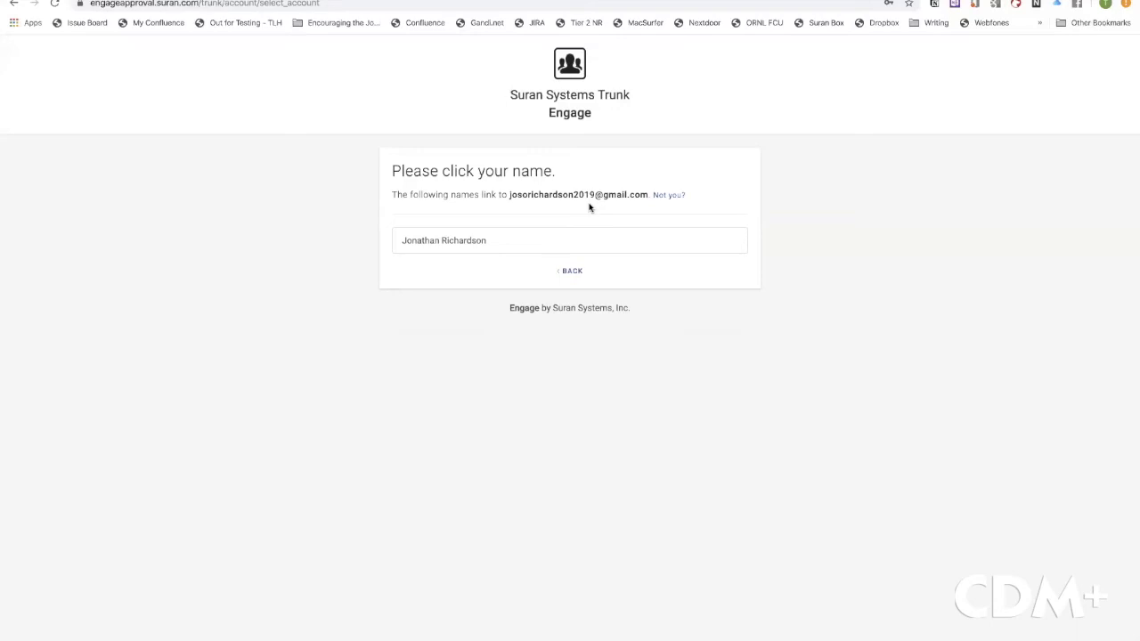
Select the family member's name linked to the entered e-mail
{"action": "left_click", "coordinate": [462, 241]}
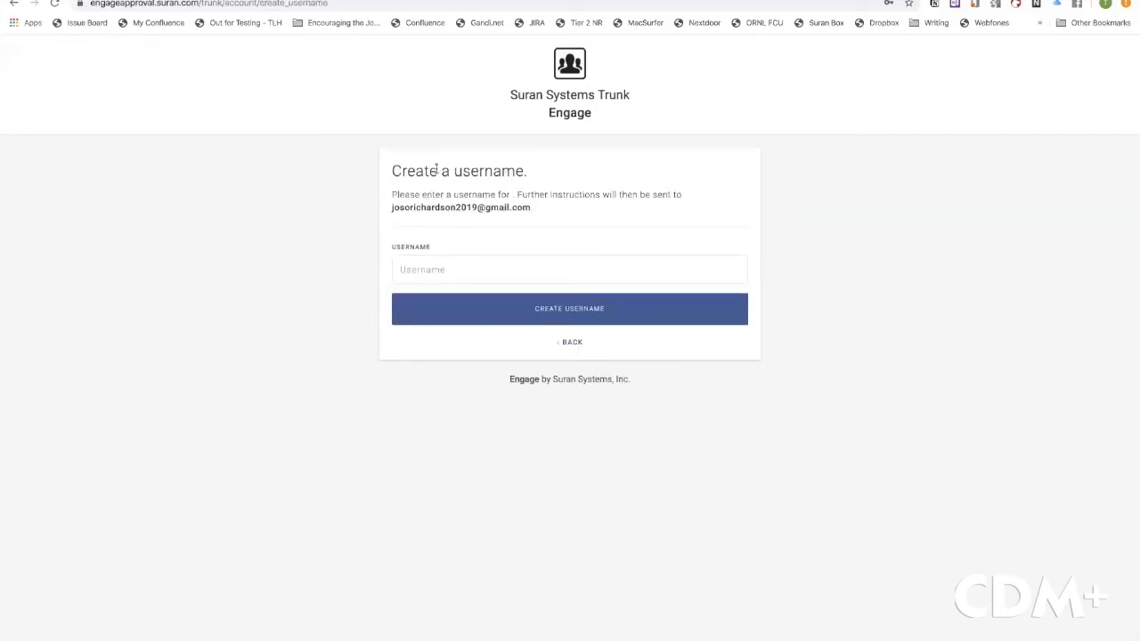
Create a username for the new Engage account, then switch to Gmail for the reset code
{"action": "left_click", "coordinate": [443, 264]}
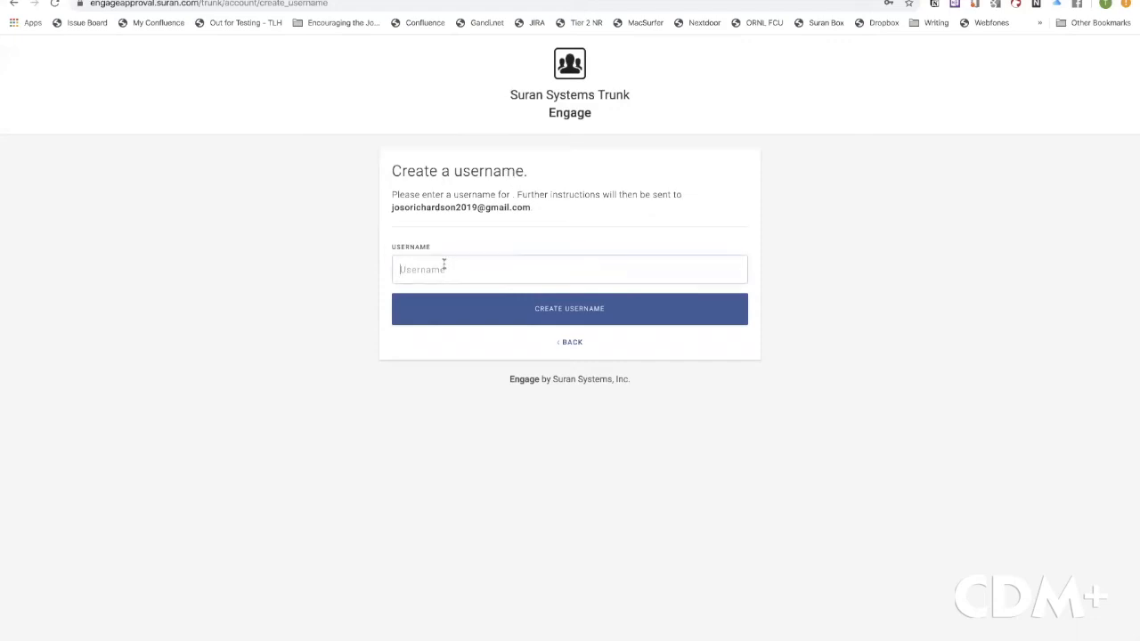
{"action": "type", "text": "jonathan"}
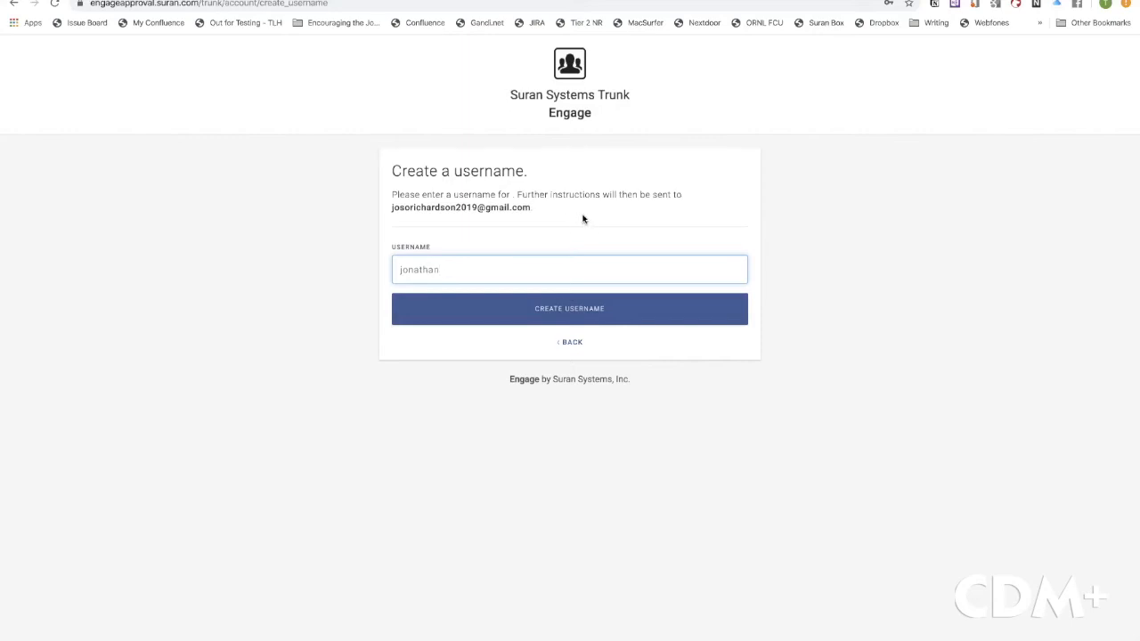
{"action": "left_click", "coordinate": [572, 314]}
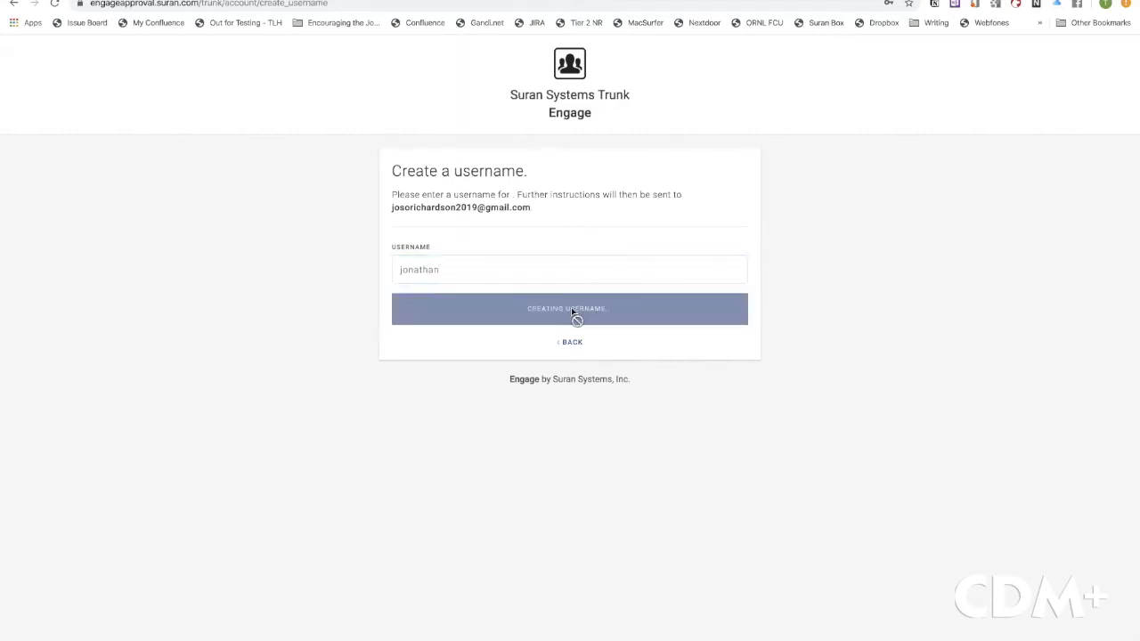
{"action": "left_click", "coordinate": [525, 301]}
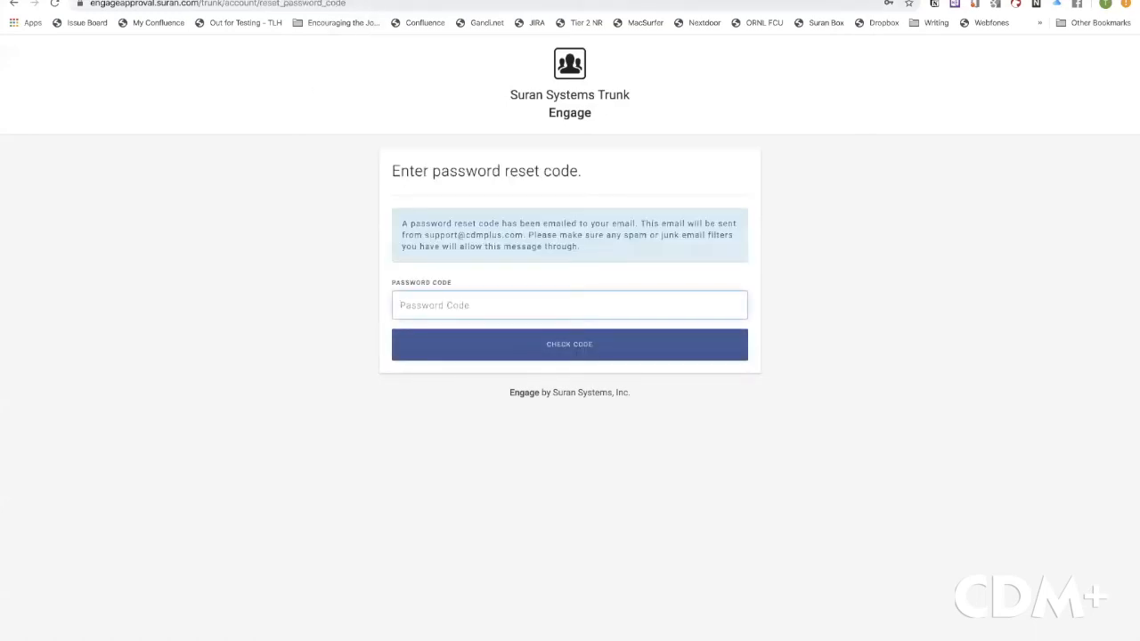
{"action": "left_click", "coordinate": [361, 1]}
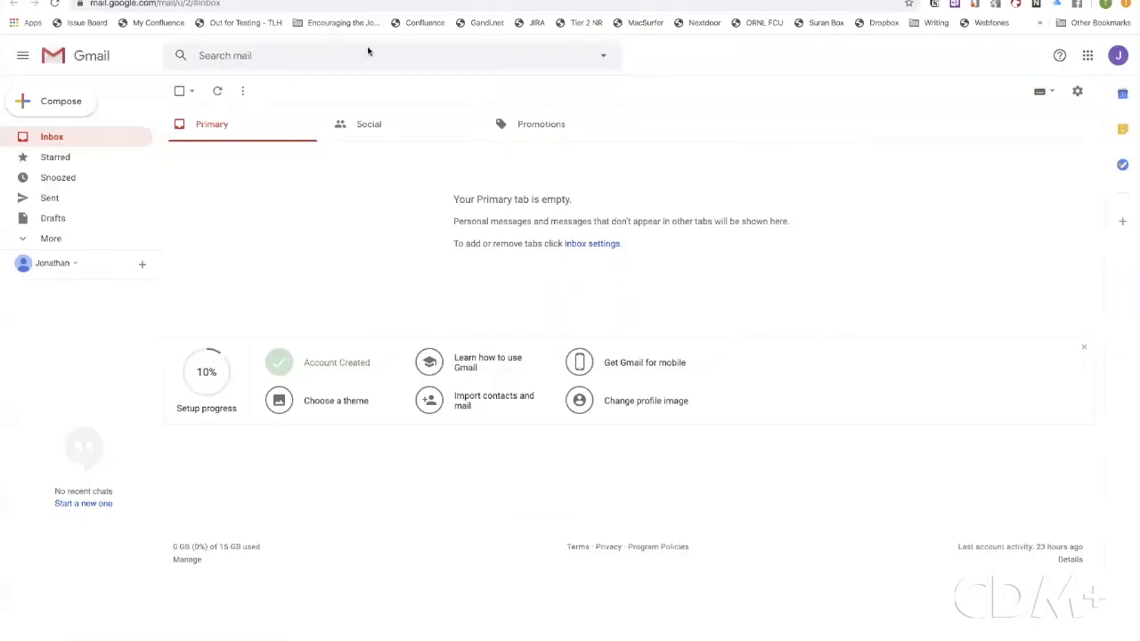
Copy the reset code from the Engage password reset email in Gmail and return to Engage
{"action": "left_click", "coordinate": [218, 91]}
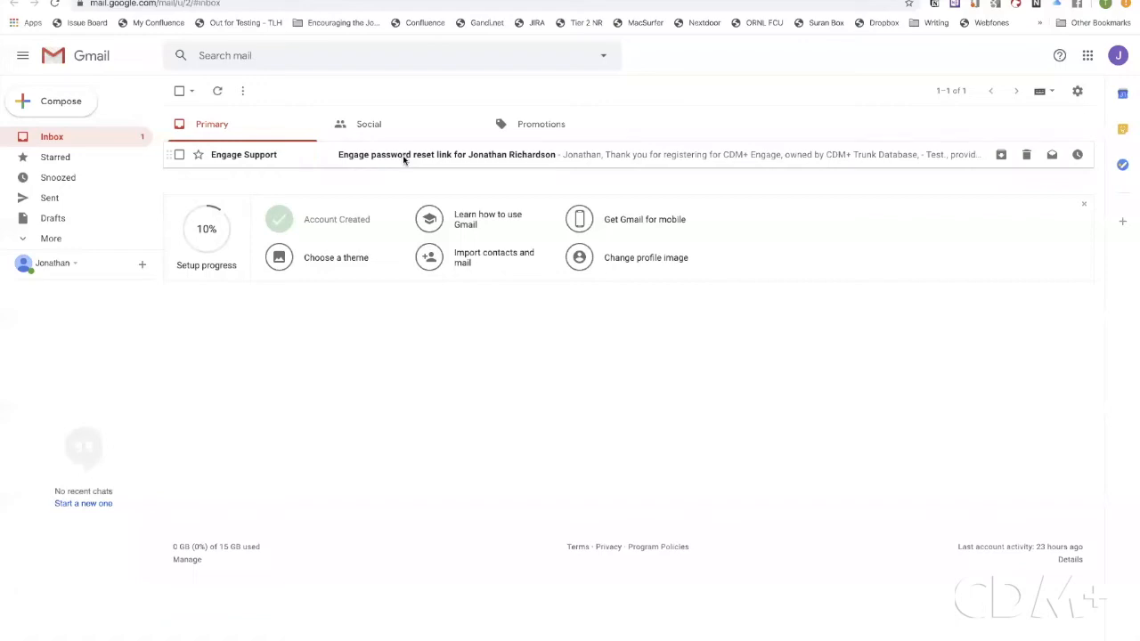
{"action": "left_click", "coordinate": [409, 156]}
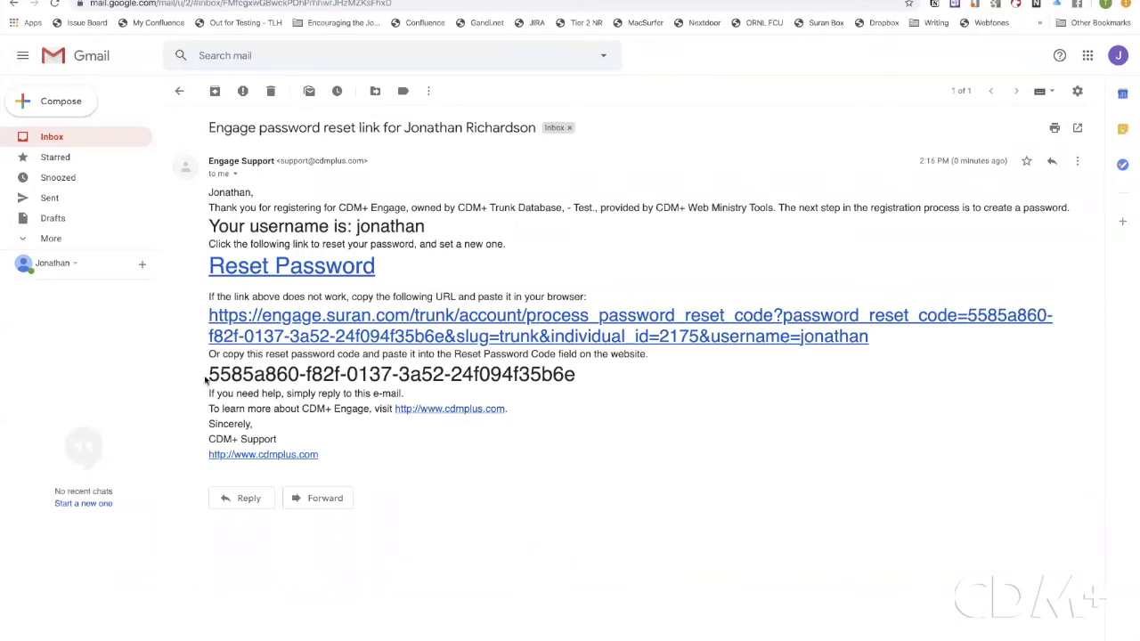
{"action": "left_click_drag", "start_coordinate": [210, 374], "coordinate": [579, 379]}
{"action": "key", "text": "ctrl+c"}
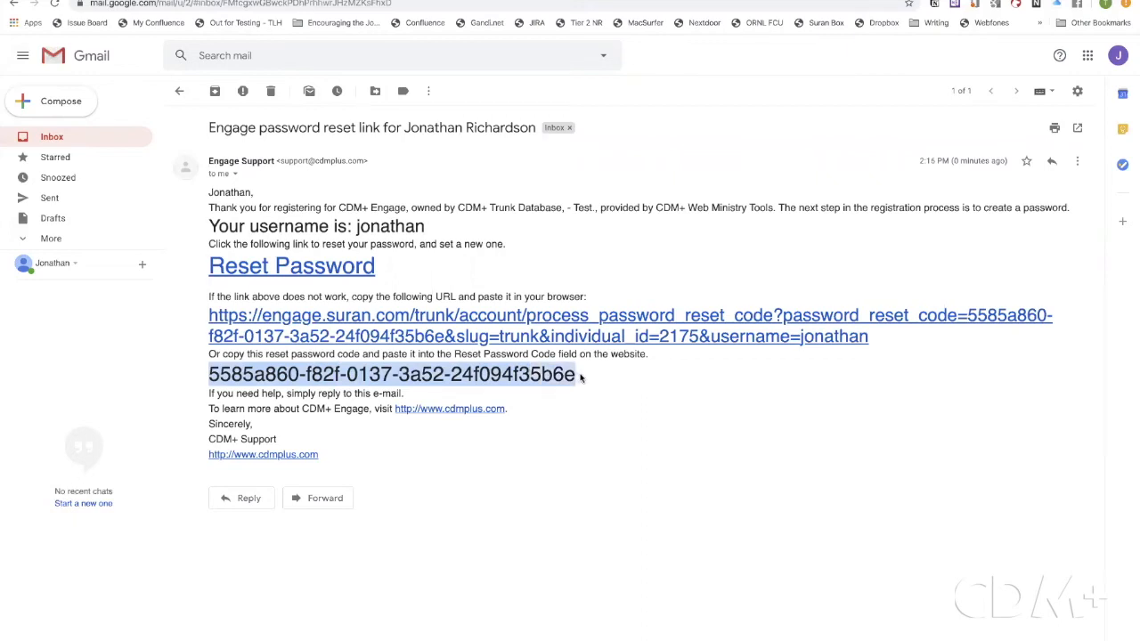
{"action": "left_click", "coordinate": [330, 1]}
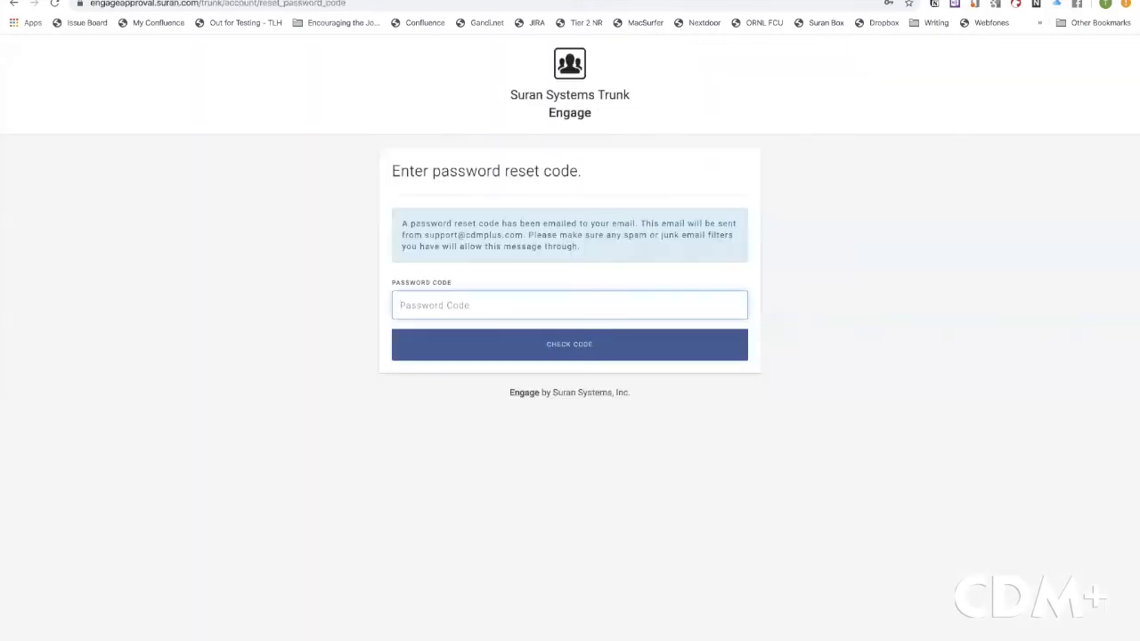
Paste the copied reset code into the Password Code field and verify it
{"action": "right_click", "coordinate": [427, 309]}
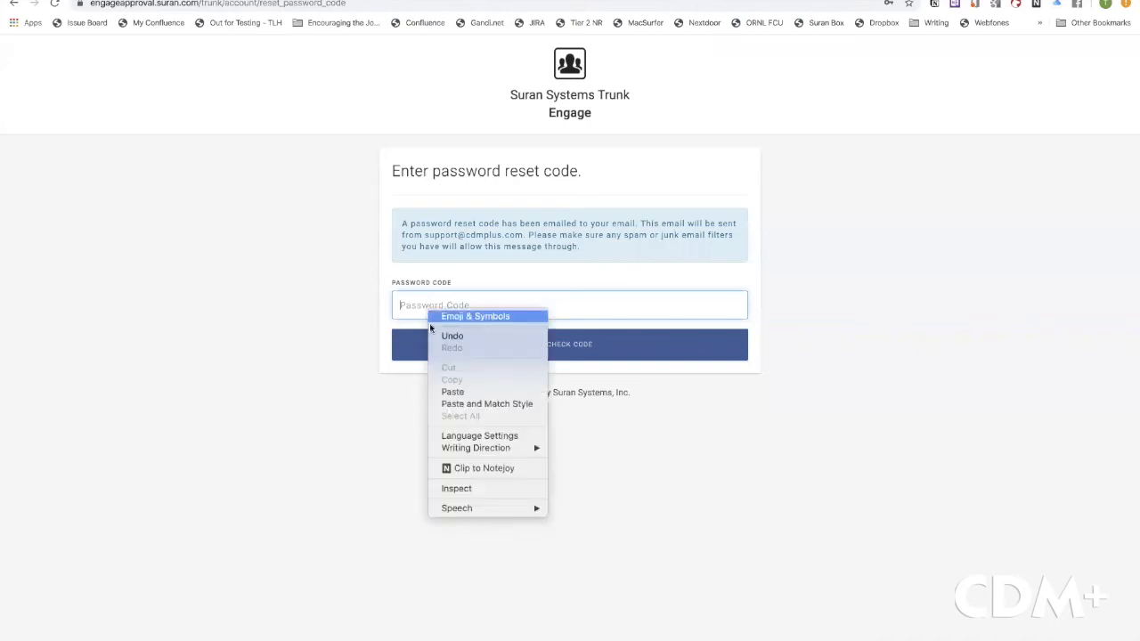
{"action": "left_click", "coordinate": [447, 392]}
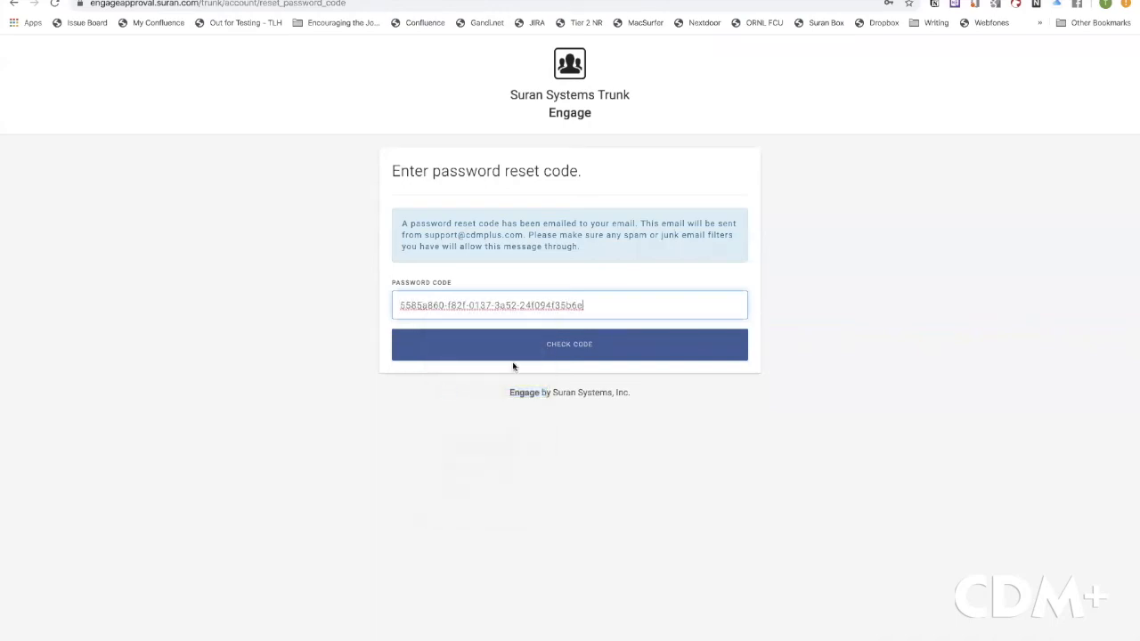
{"action": "left_click", "coordinate": [579, 344]}
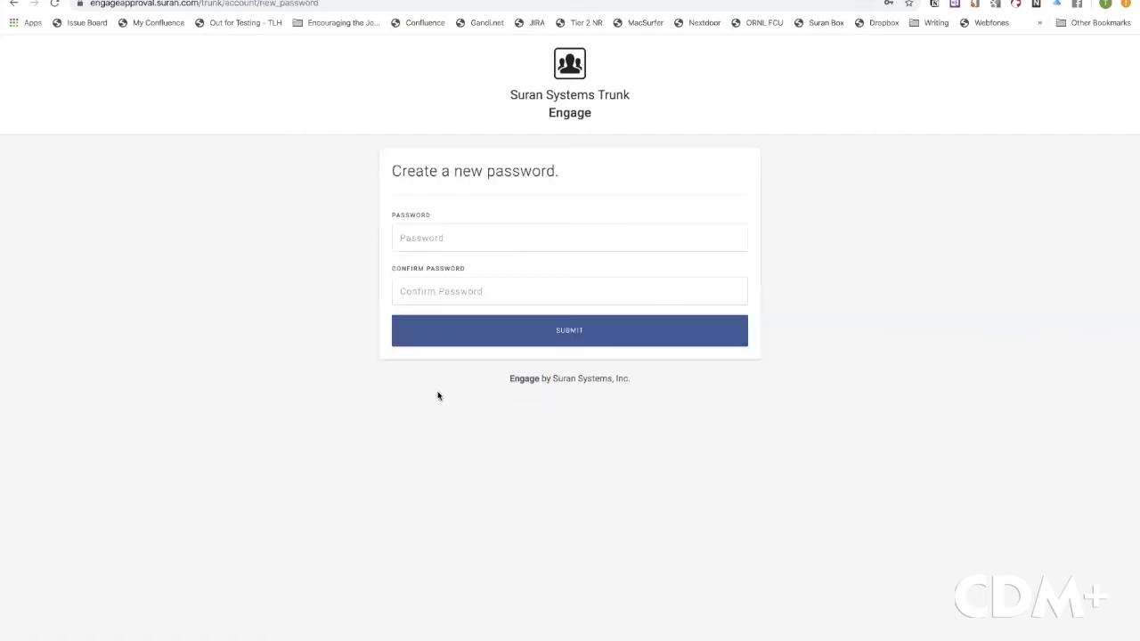
Set and confirm a new account password, submit it, and go to the sign-in page
{"action": "left_click", "coordinate": [471, 243]}
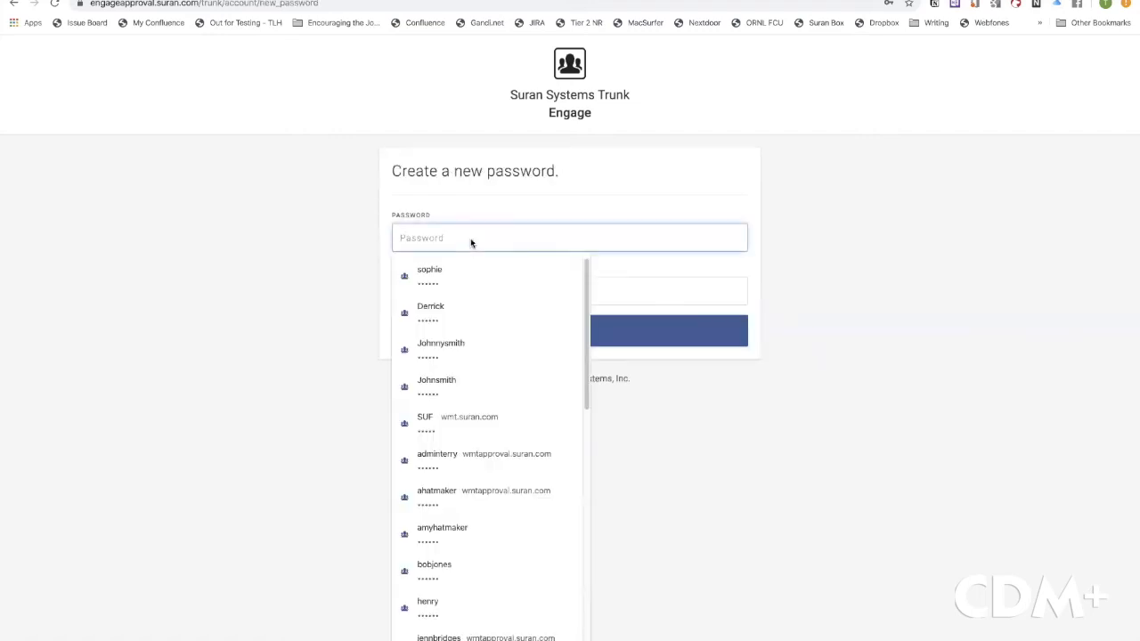
{"action": "type", "text": "••••••"}
{"action": "key", "text": "Tab"}
{"action": "type", "text": "••••••"}
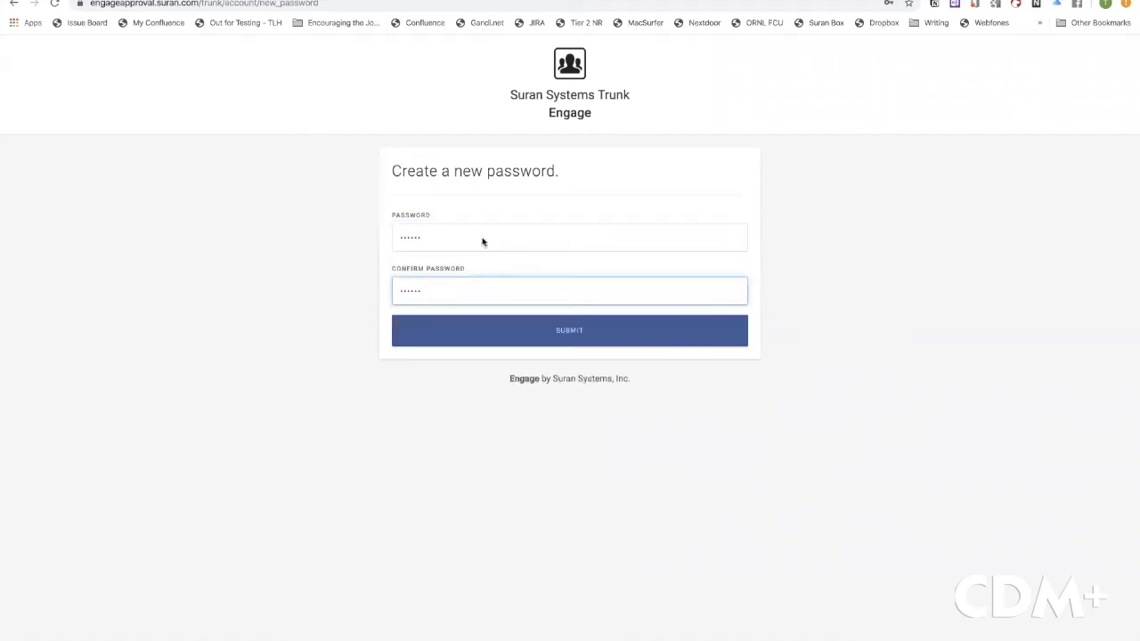
{"action": "left_click", "coordinate": [565, 330]}
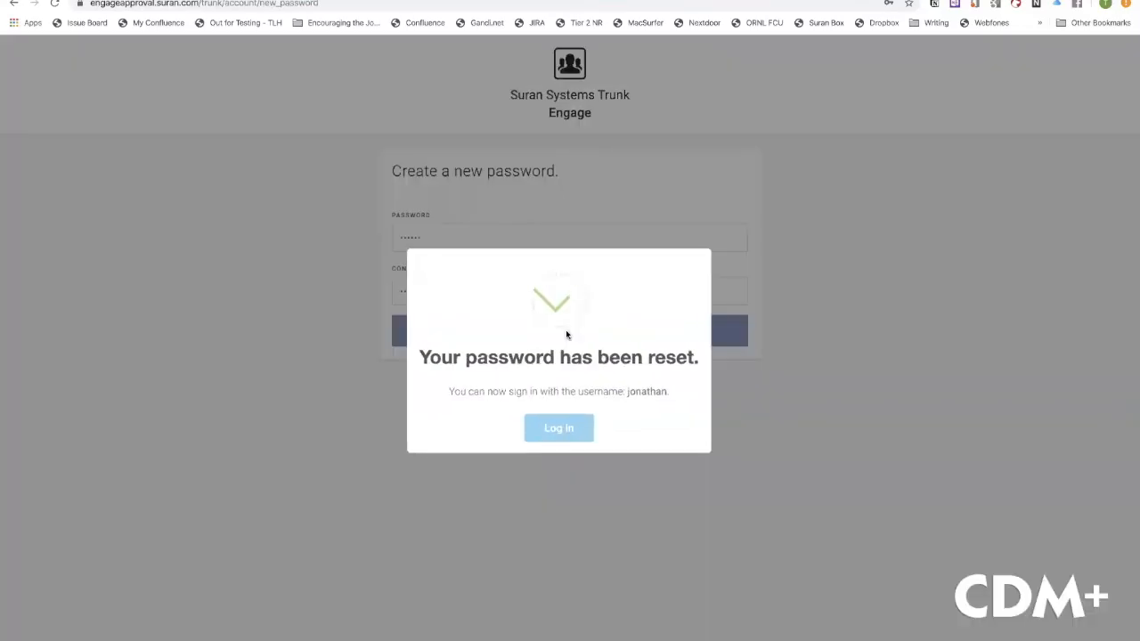
{"action": "left_click", "coordinate": [560, 429]}
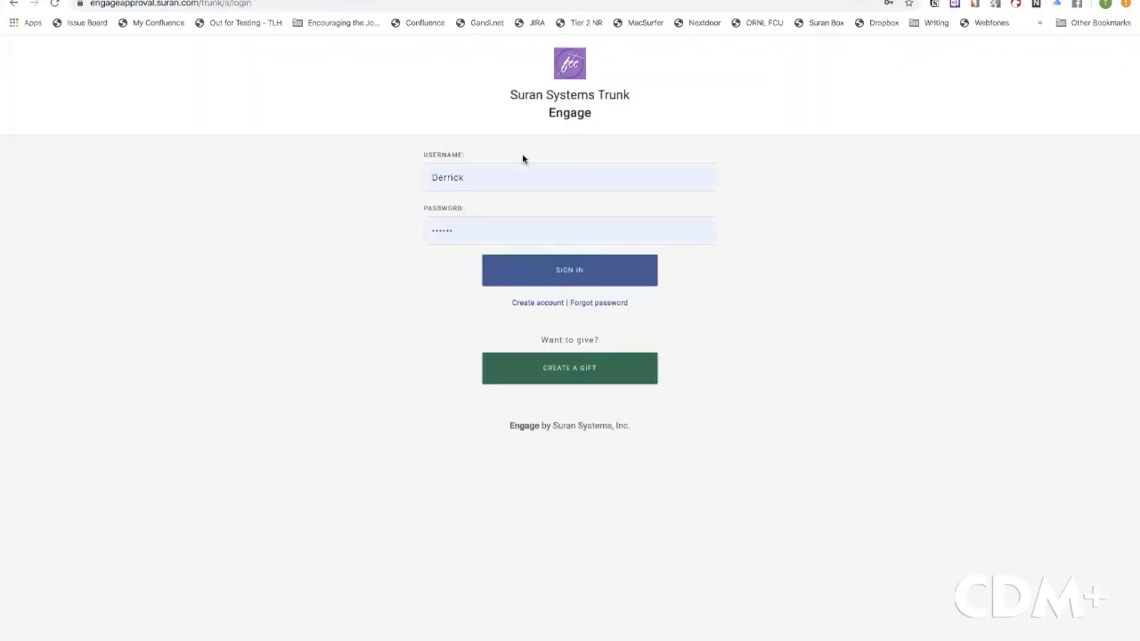
Sign in to Engage with the account's username and new password, saving the login in Chrome
{"action": "double_click", "coordinate": [523, 175]}
{"action": "type", "text": "j"}
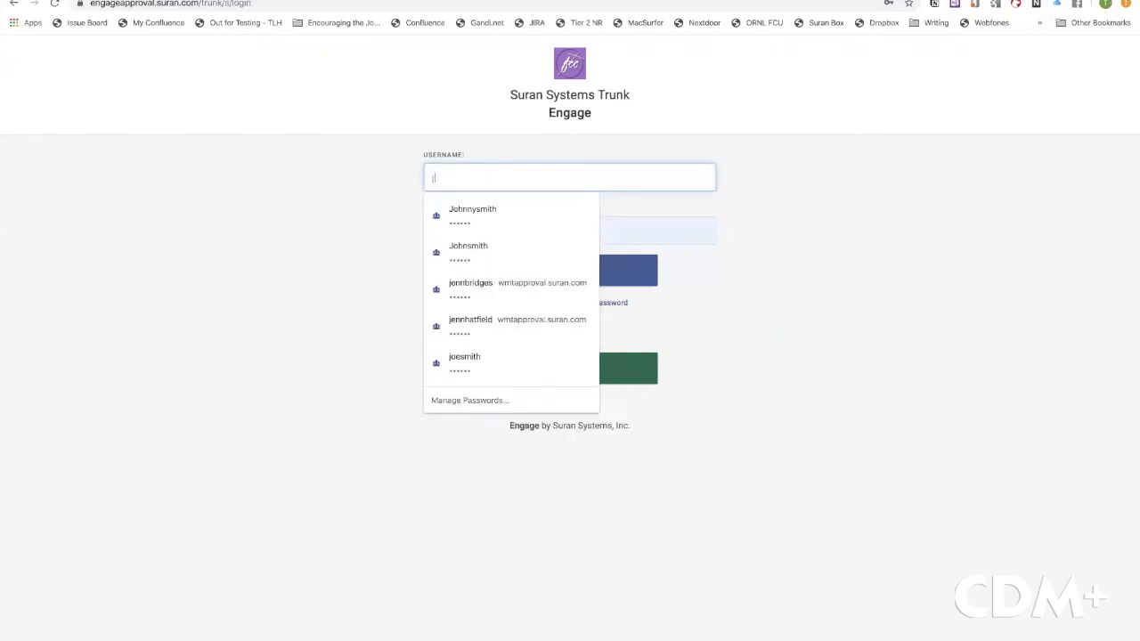
{"action": "type", "text": "onathan"}
{"action": "key", "text": "Tab"}
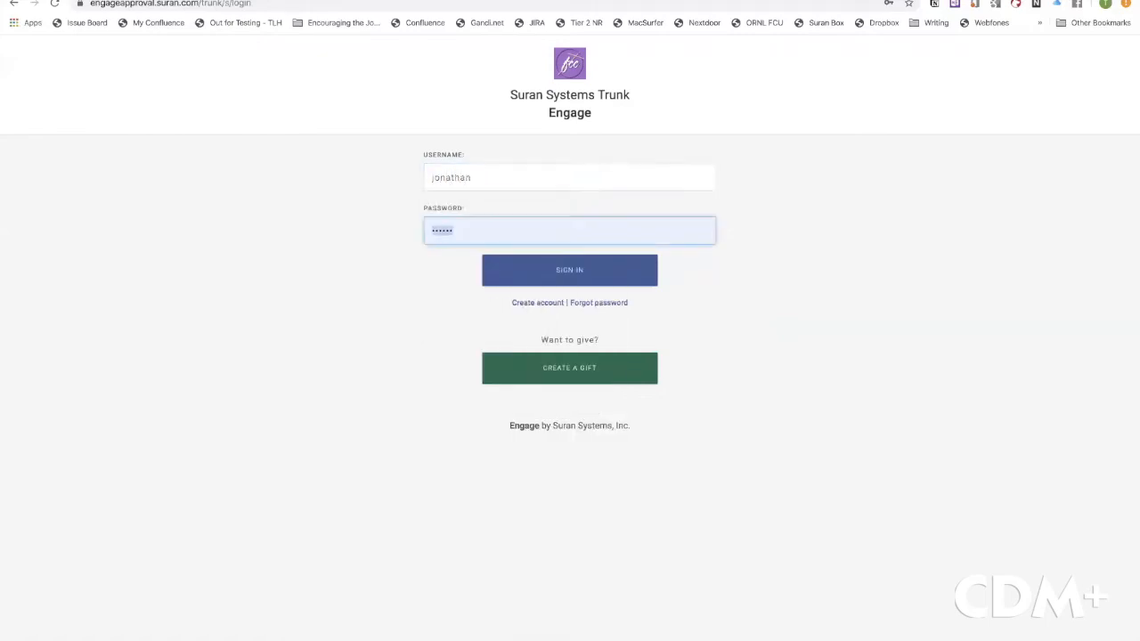
{"action": "type", "text": "••"}
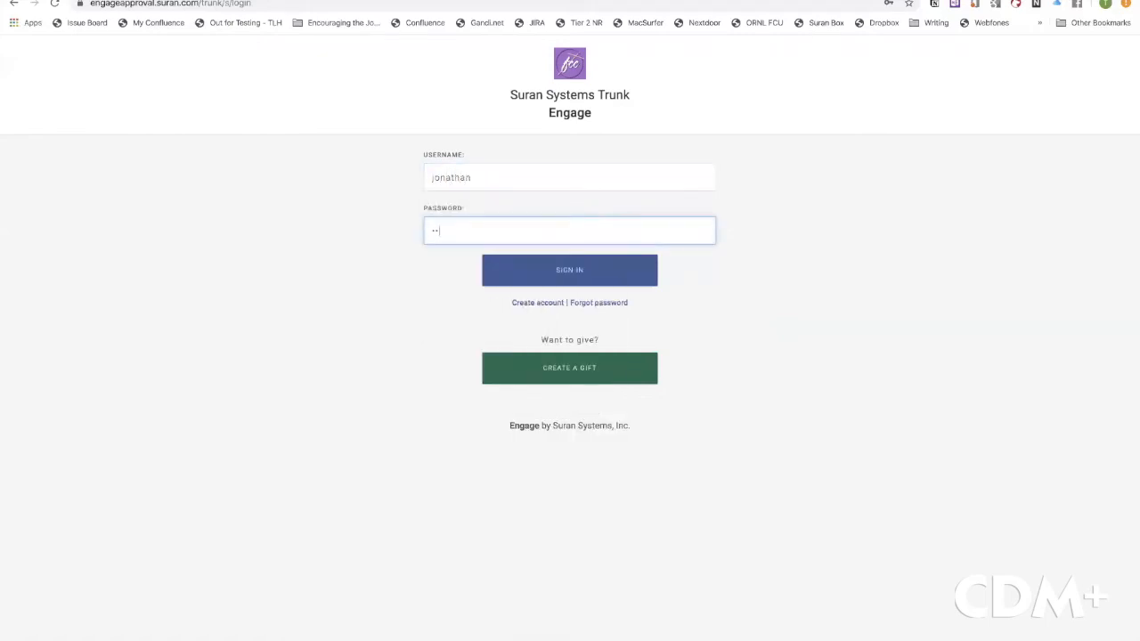
{"action": "key", "text": "BackSpace"}
{"action": "key", "text": "BackSpace"}
{"action": "type", "text": "••••••"}
{"action": "left_click", "coordinate": [580, 270]}
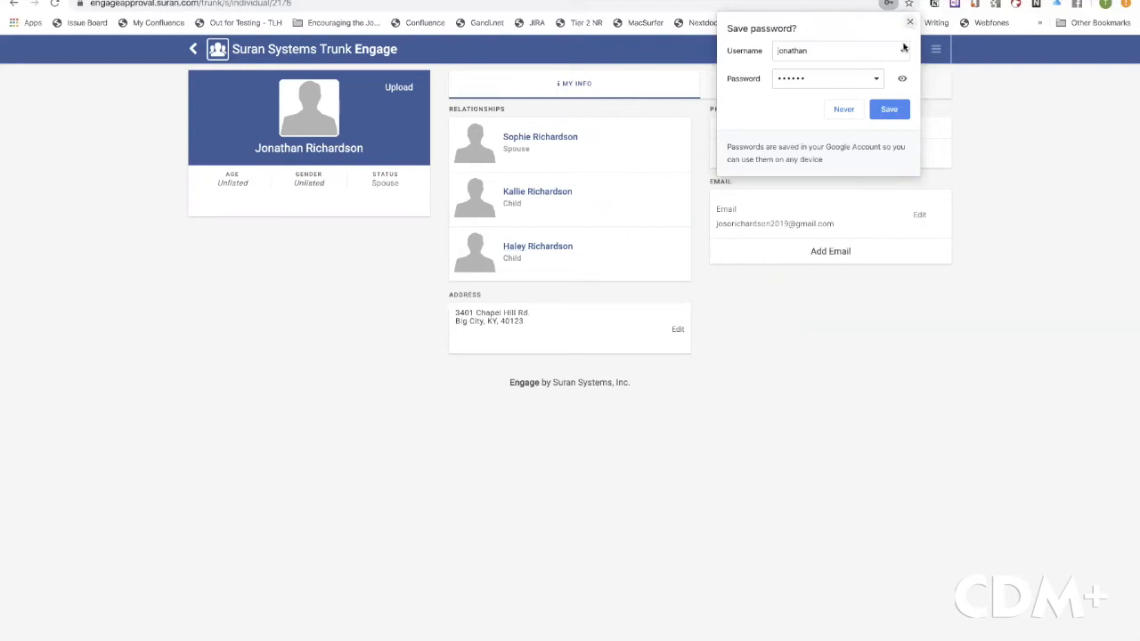
{"action": "left_click", "coordinate": [885, 107]}
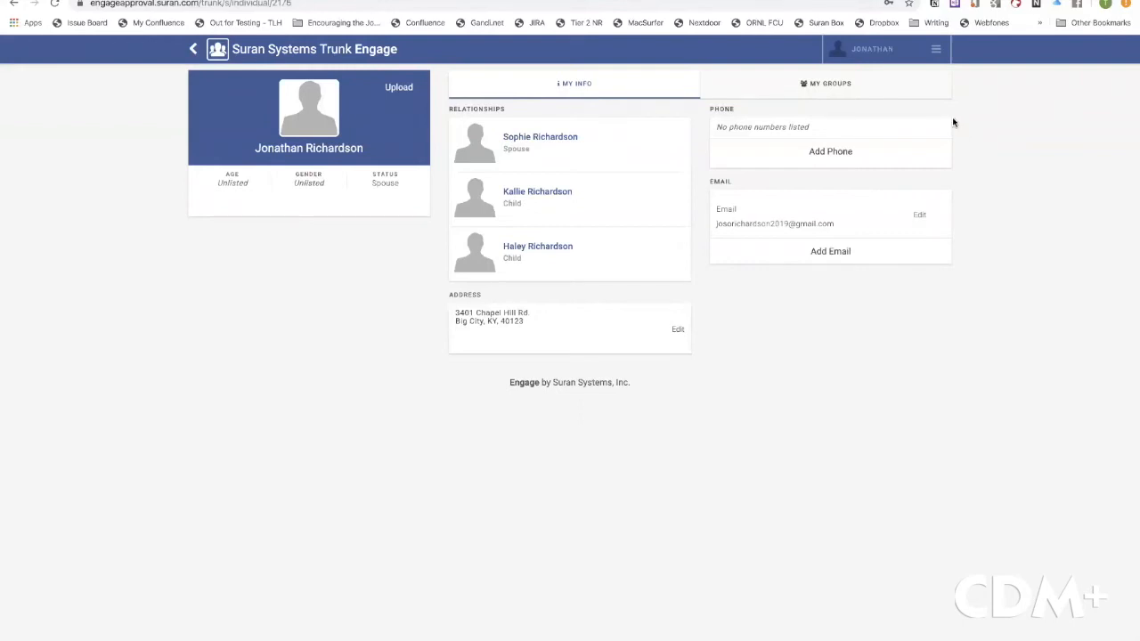
Open My Billing, view the other child's balance, then switch back to the account owing $750.00
{"action": "left_click", "coordinate": [936, 53]}
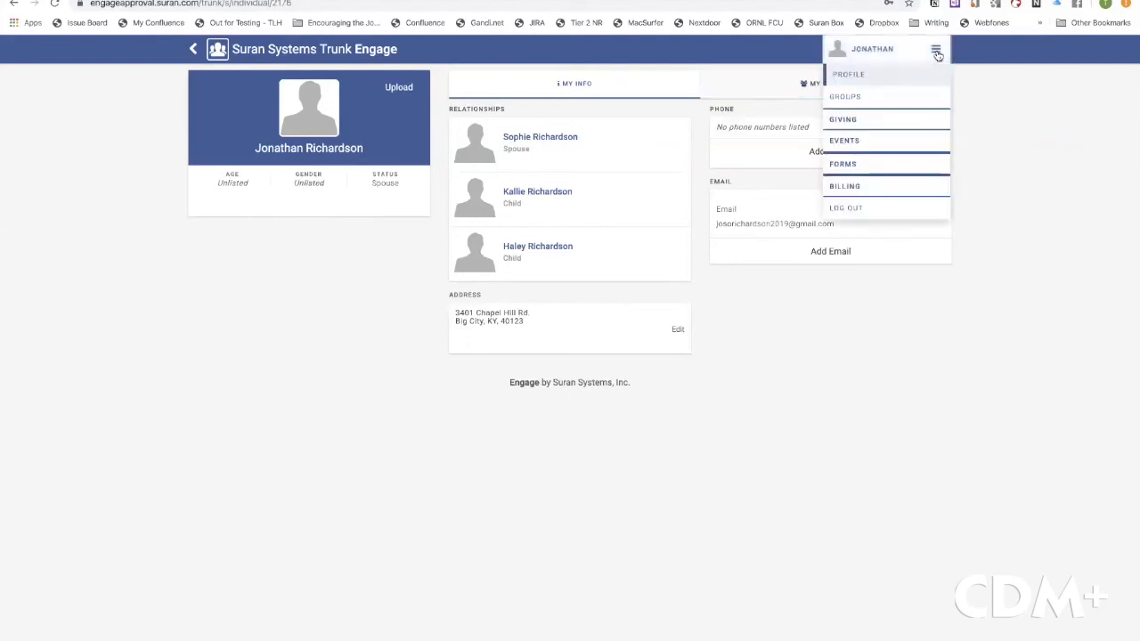
{"action": "left_click", "coordinate": [854, 187]}
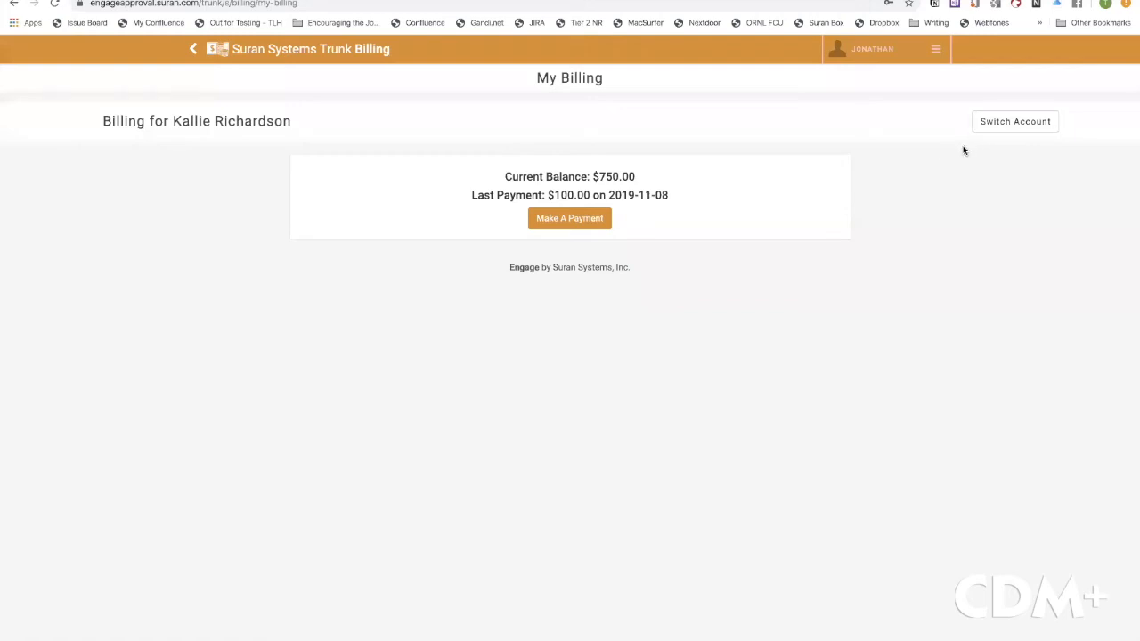
{"action": "left_click", "coordinate": [1014, 125]}
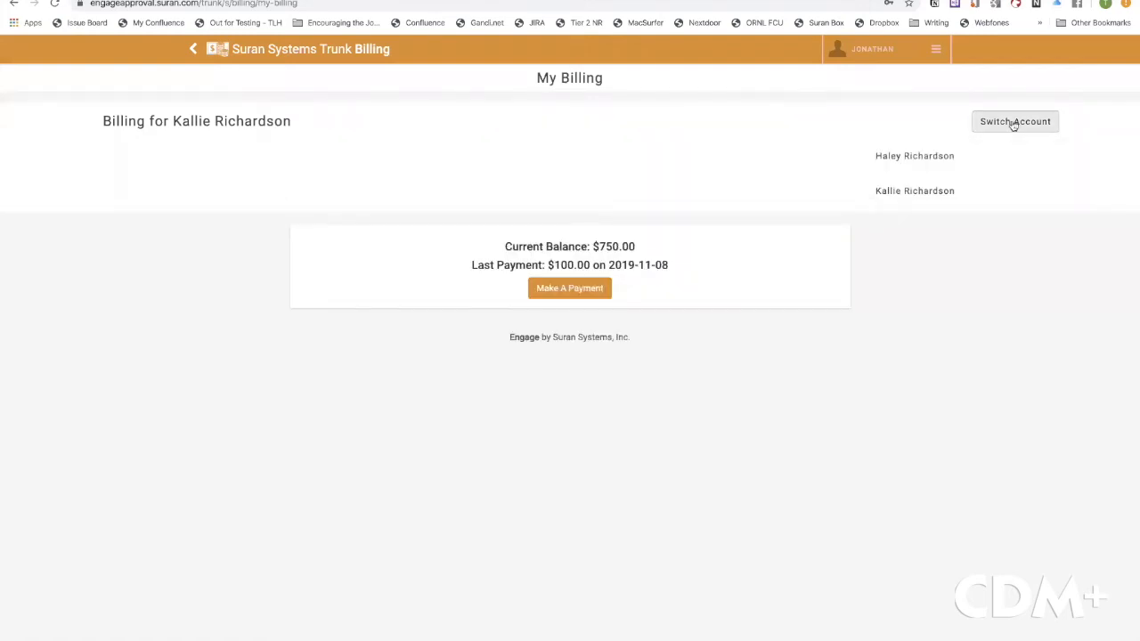
{"action": "left_click", "coordinate": [908, 158]}
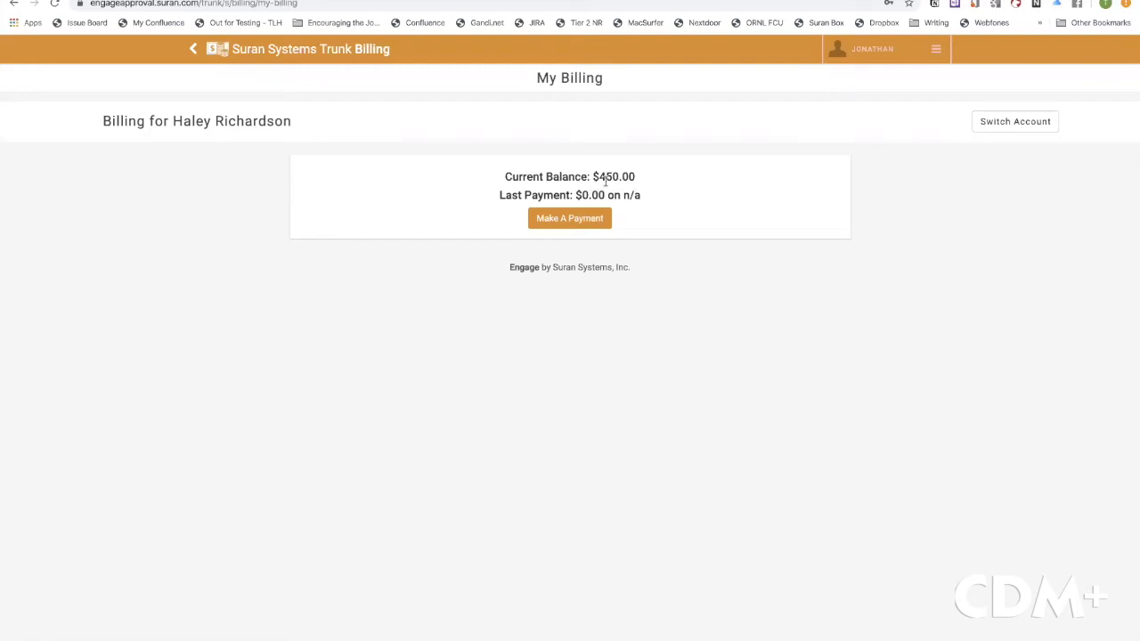
{"action": "left_click", "coordinate": [1011, 130]}
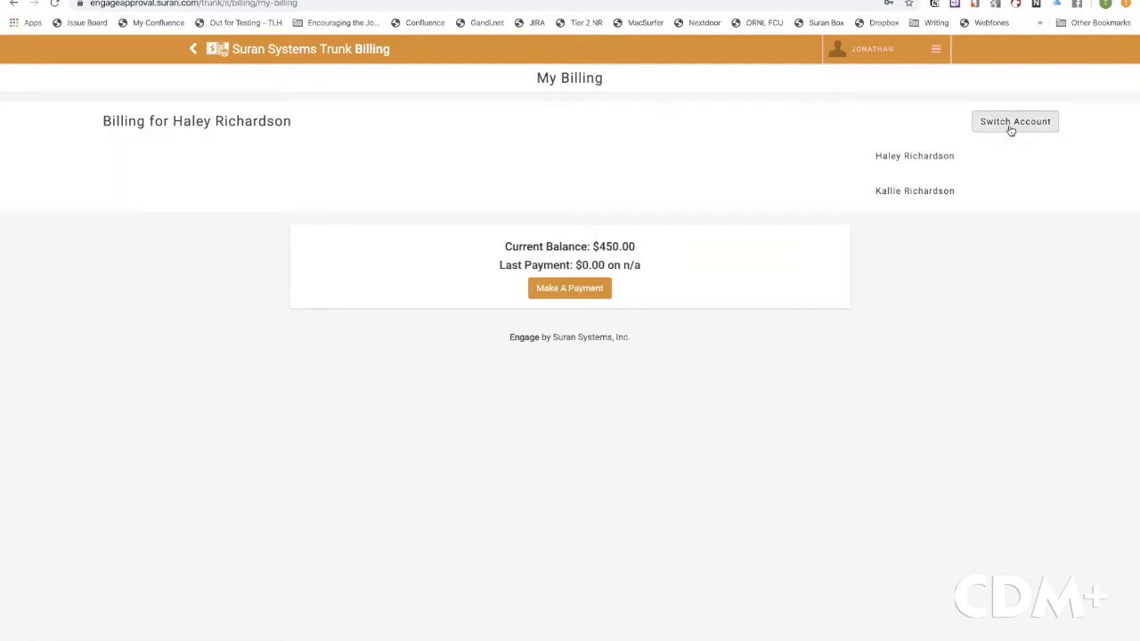
{"action": "left_click", "coordinate": [917, 192]}
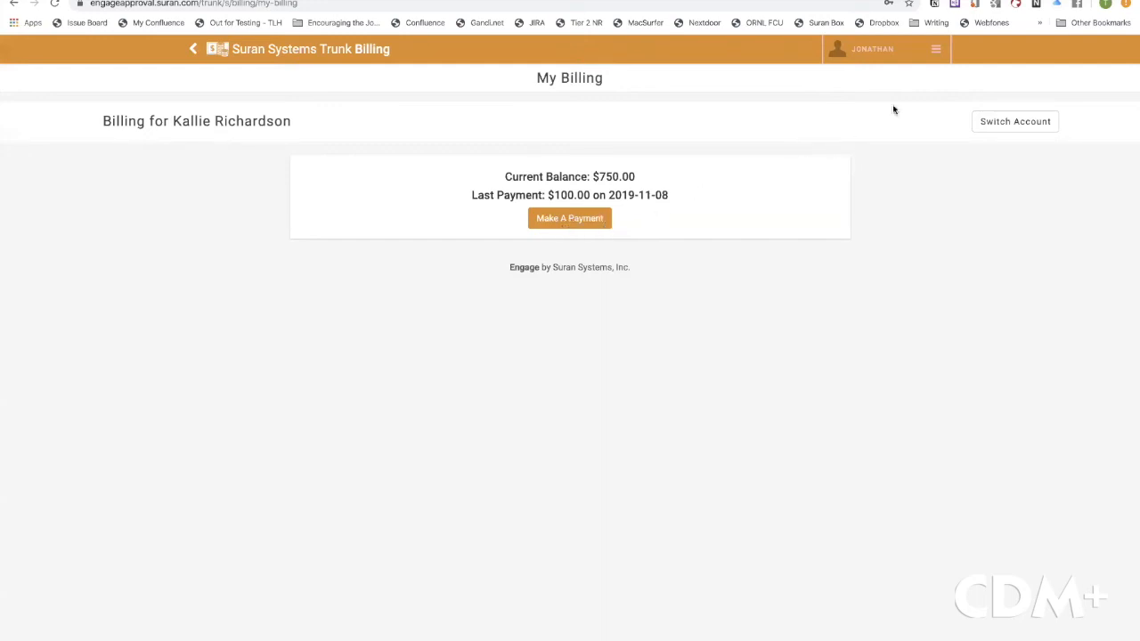
{"action": "left_click", "coordinate": [935, 52]}
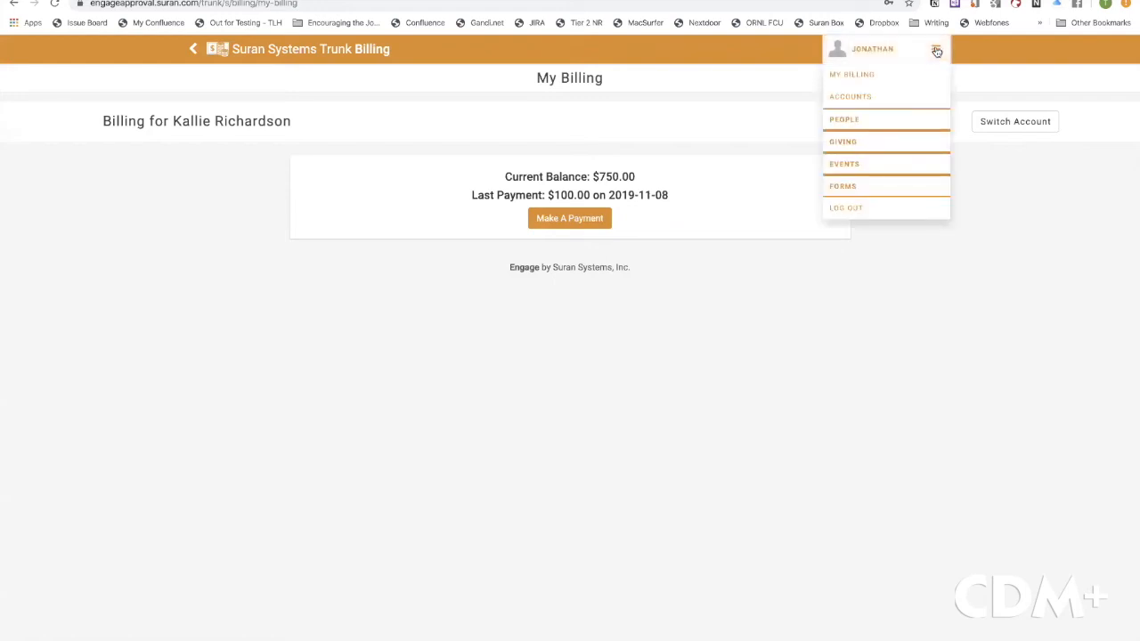
Open the Accounts page and check the Credit Cards tab, which lists no cards yet
{"action": "left_click", "coordinate": [870, 100]}
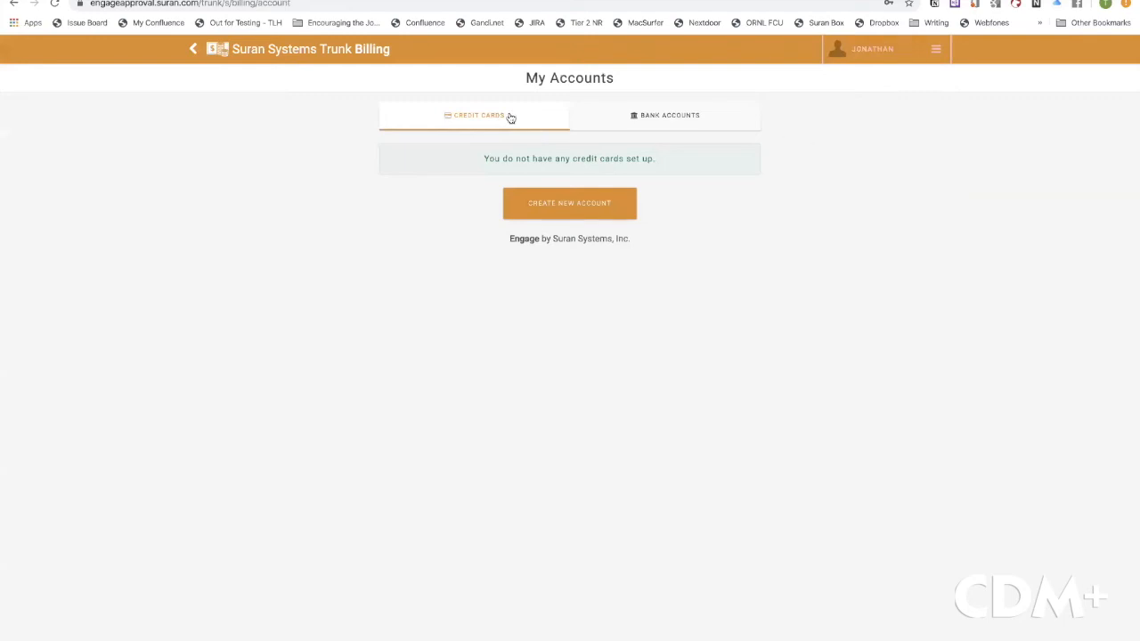
{"action": "left_click", "coordinate": [661, 129]}
Start a new Visa card account with nickname, cardholder name, card number, expiry 04/2023 and security code
{"action": "left_click", "coordinate": [578, 201]}
{"action": "left_click", "coordinate": [467, 247]}
{"action": "type", "text": "Jonat"}
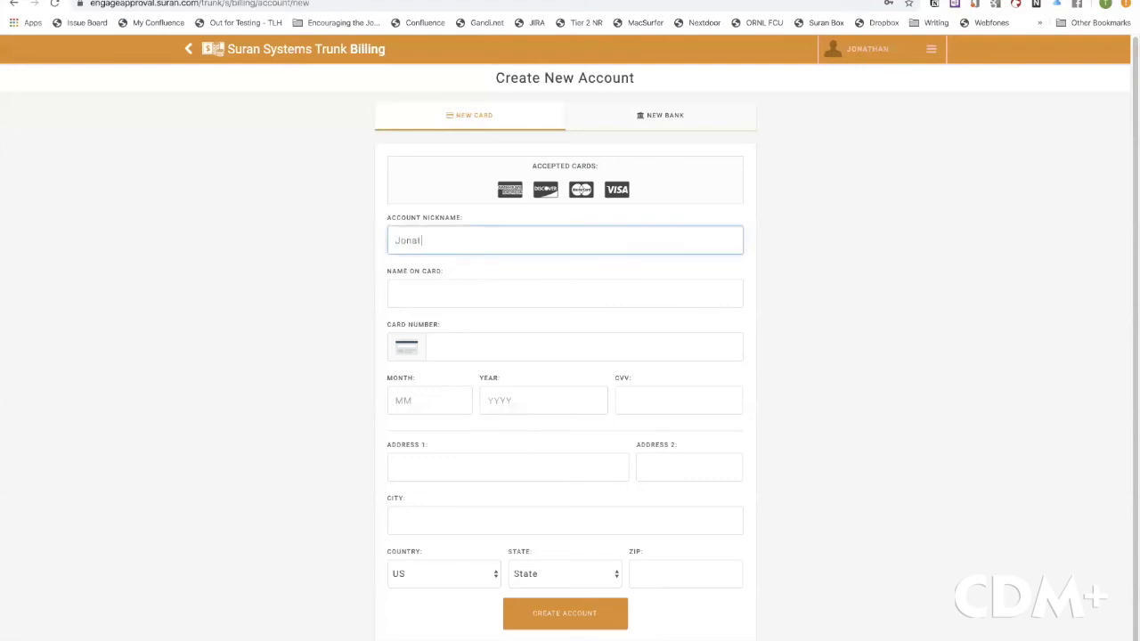
{"action": "type", "text": "han's Visa"}
{"action": "key", "text": "Tab"}
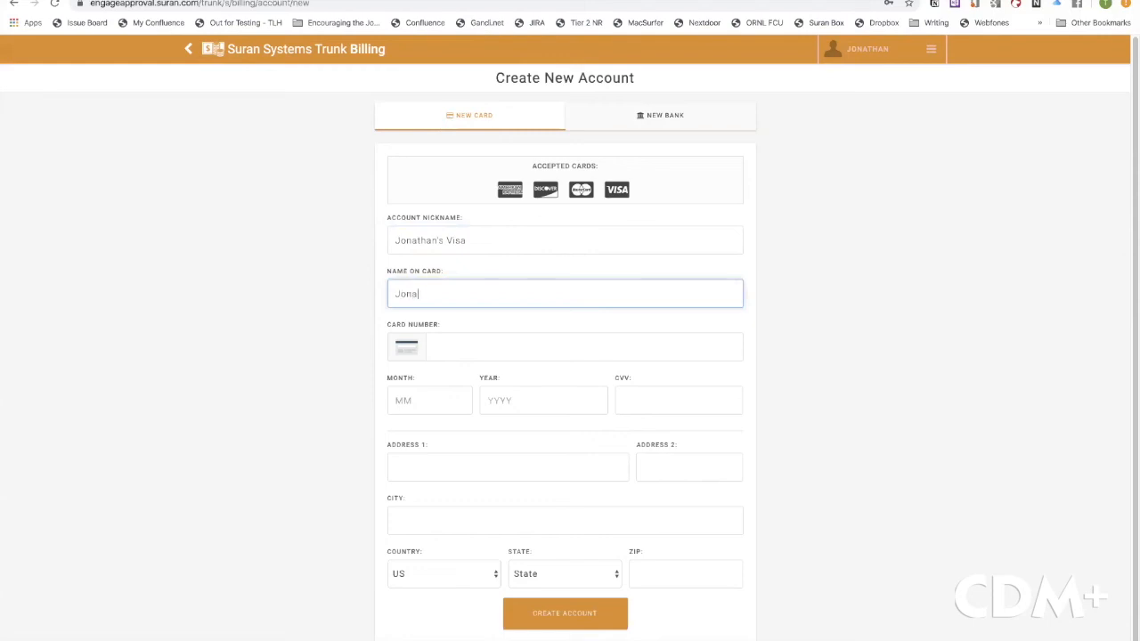
{"action": "key", "text": "Tab"}
{"action": "type", "text": "4"}
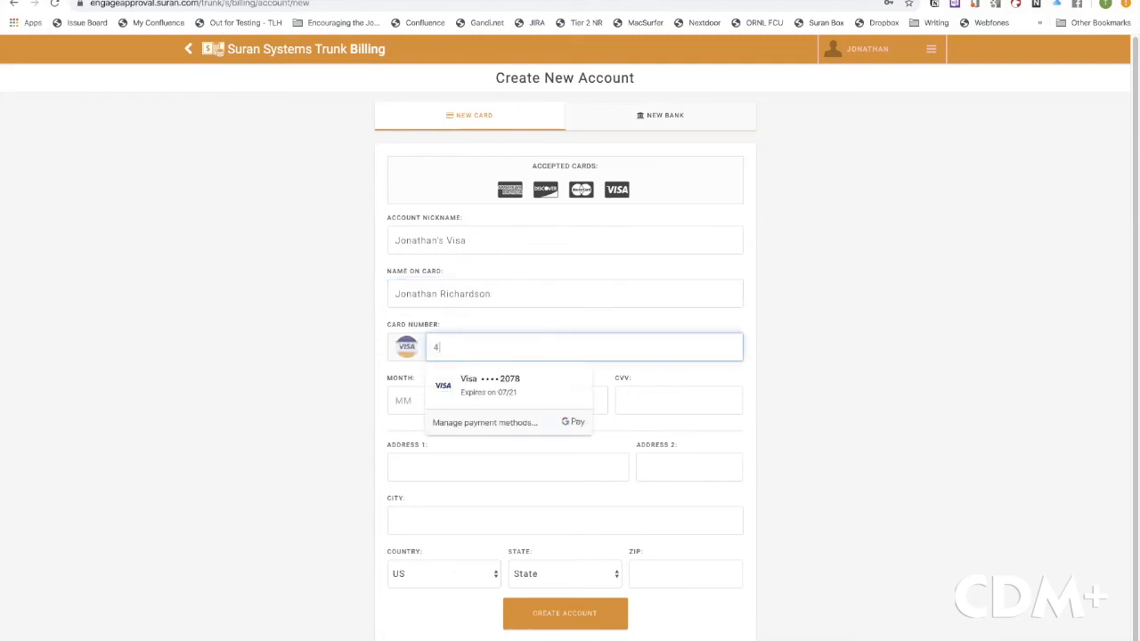
{"action": "type", "text": "1111111"}
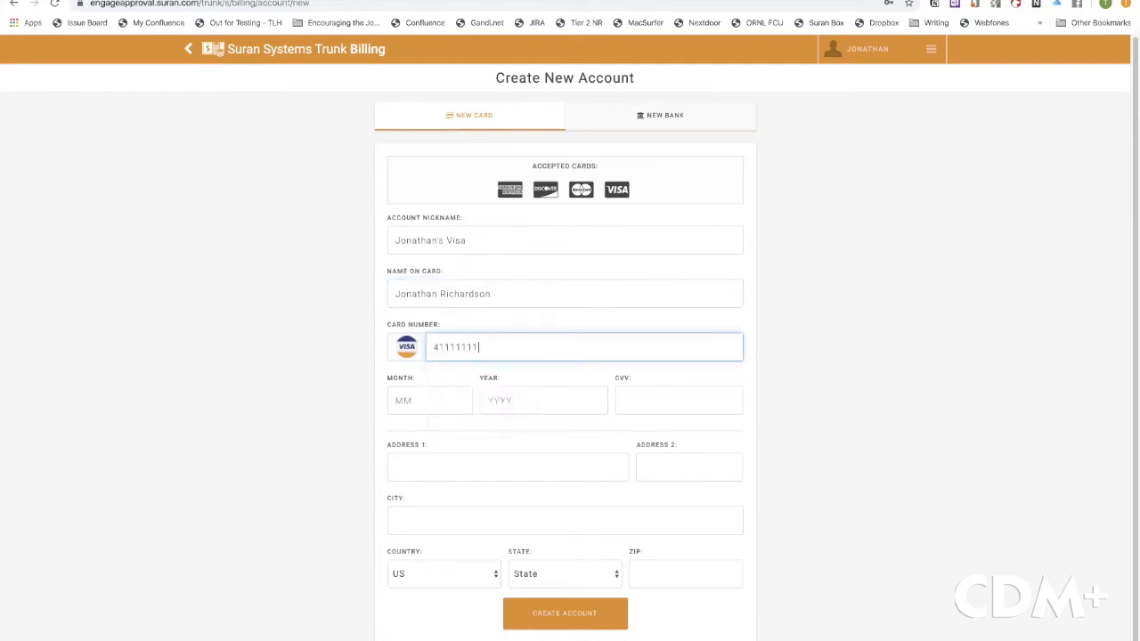
{"action": "type", "text": "11111111"}
{"action": "left_click", "coordinate": [397, 401]}
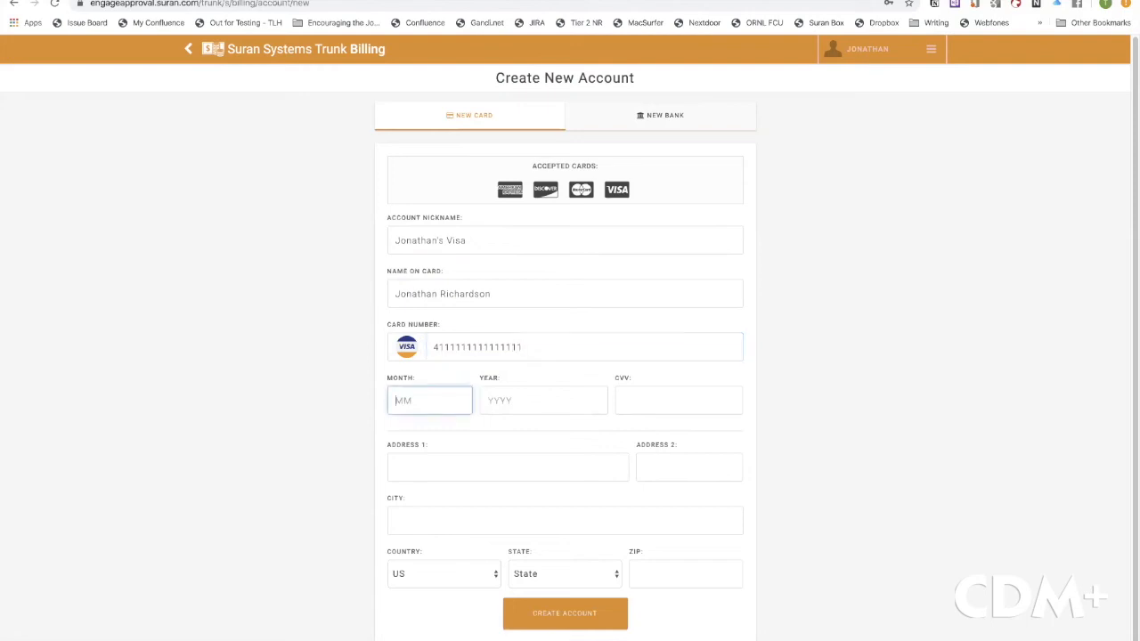
{"action": "type", "text": "04"}
{"action": "key", "text": "Tab"}
{"action": "type", "text": "2"}
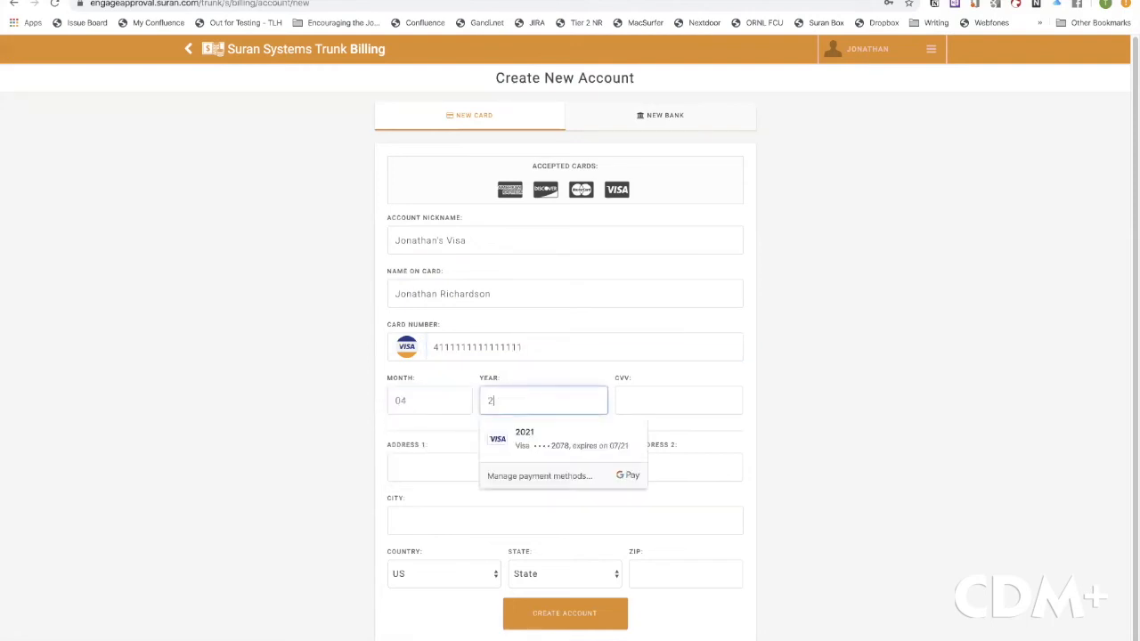
{"action": "type", "text": "023"}
{"action": "left_click", "coordinate": [624, 400]}
{"action": "type", "text": "349"}
Fill in the card's billing street, city, state and ZIP, then submit the new card account
{"action": "key", "text": "Tab"}
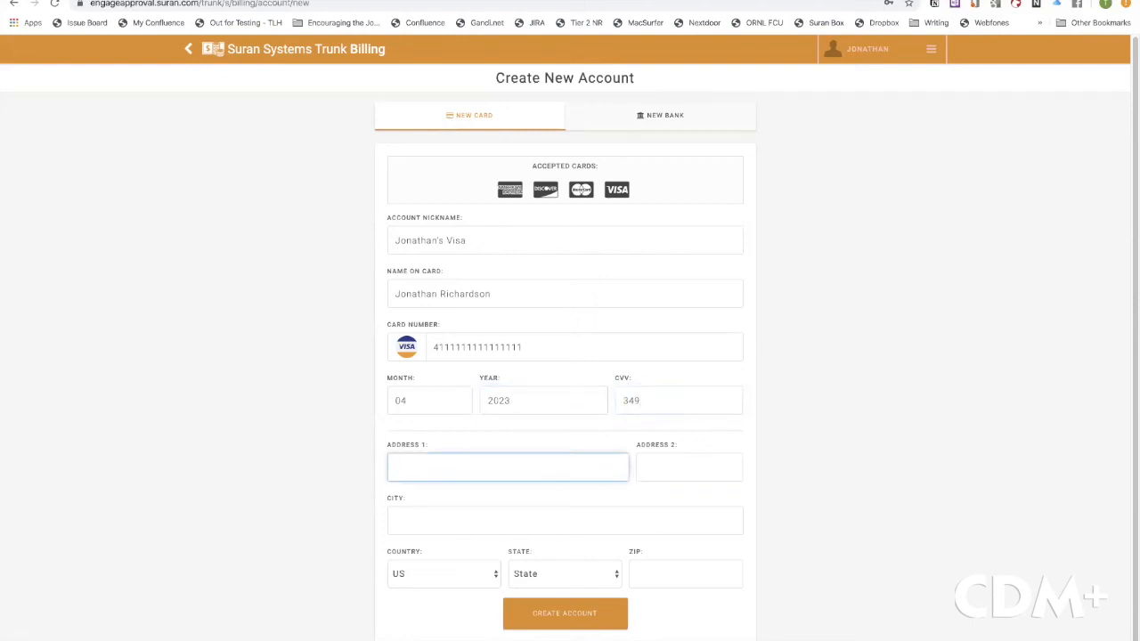
{"action": "key", "text": "Tab"}
{"action": "key", "text": "Tab"}
{"action": "type", "text": "Knoxville"}
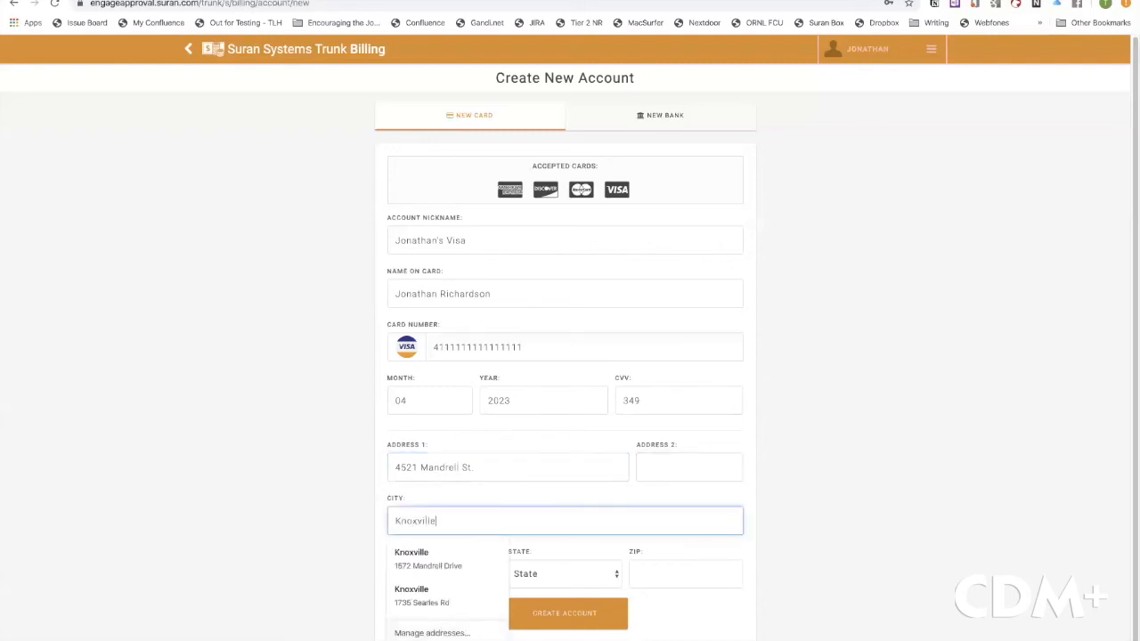
{"action": "key", "text": "Tab"}
{"action": "key", "text": "Tab"}
{"action": "type", "text": "tn"}
{"action": "key", "text": "Tab"}
{"action": "type", "text": "37918"}
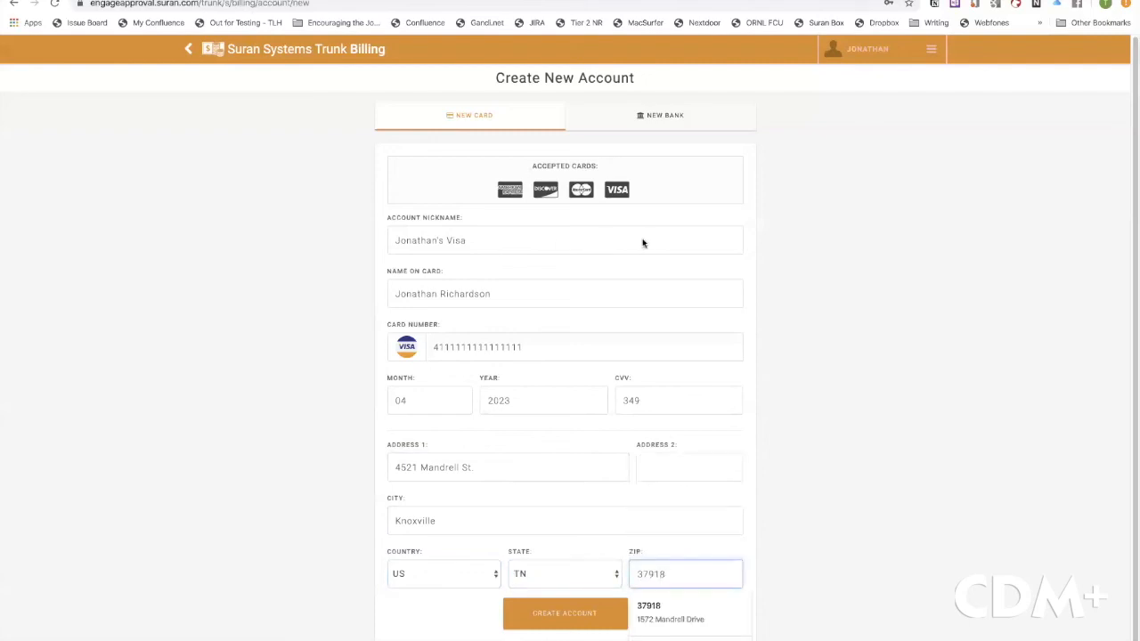
{"action": "left_click", "coordinate": [798, 412]}
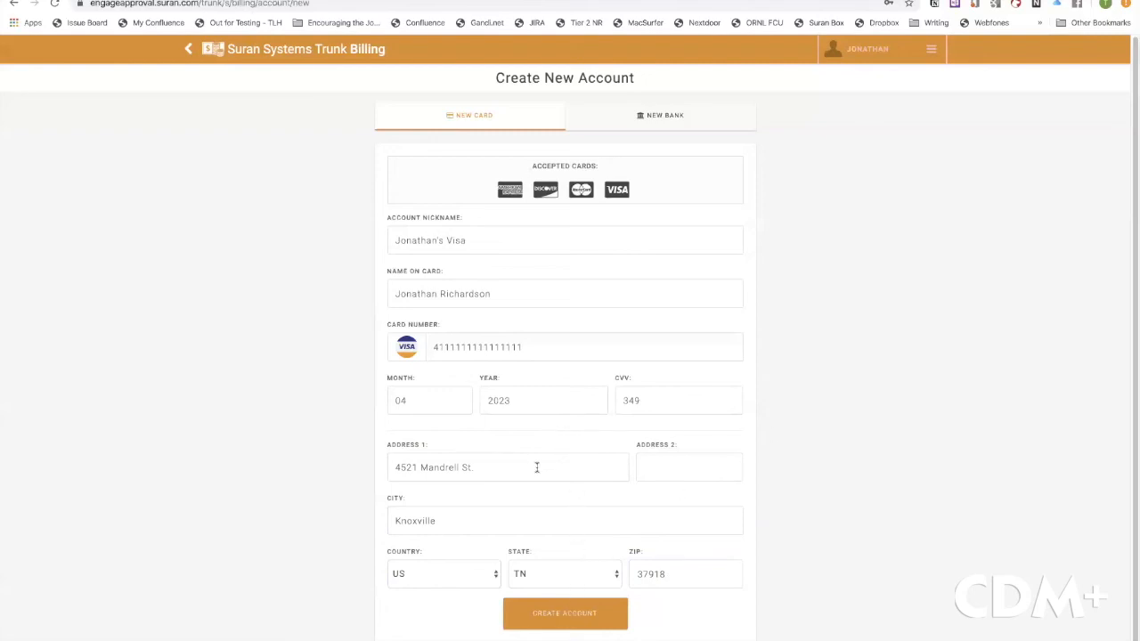
{"action": "left_click", "coordinate": [564, 613]}
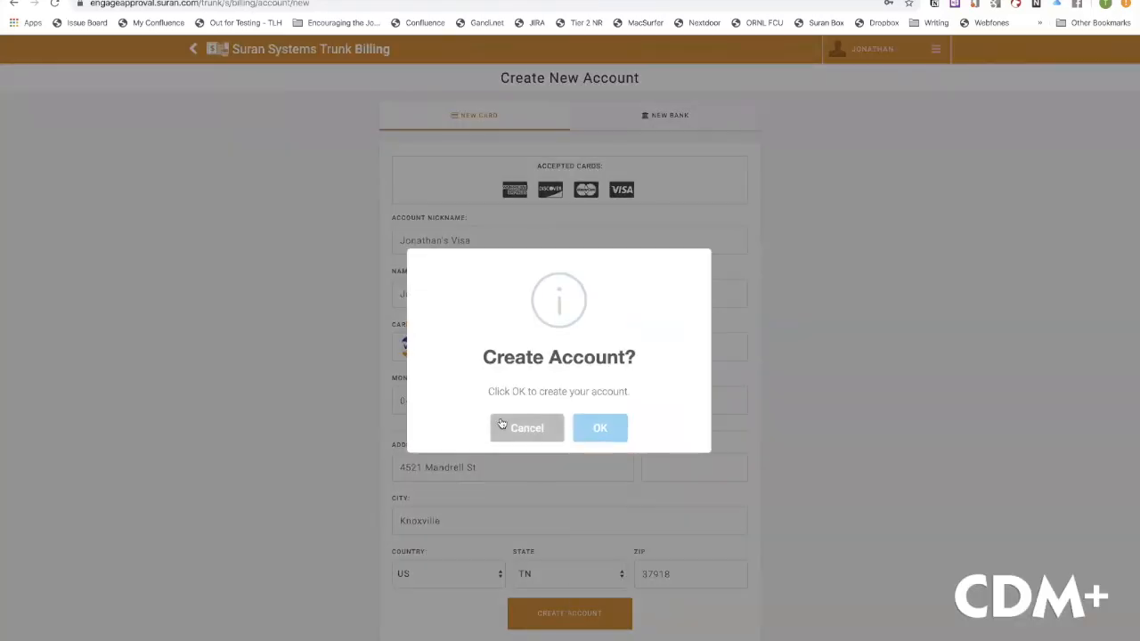
Confirm creating the Visa account, dismiss the success message, and decline Google Pay's save-card offer
{"action": "left_click", "coordinate": [605, 430]}
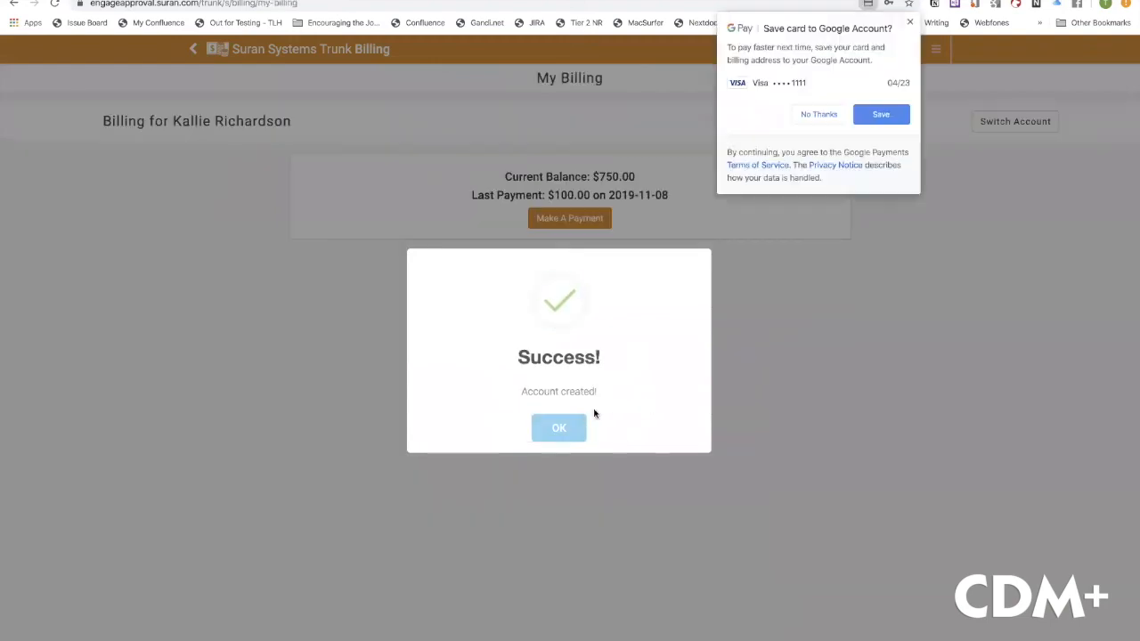
{"action": "left_click", "coordinate": [558, 426]}
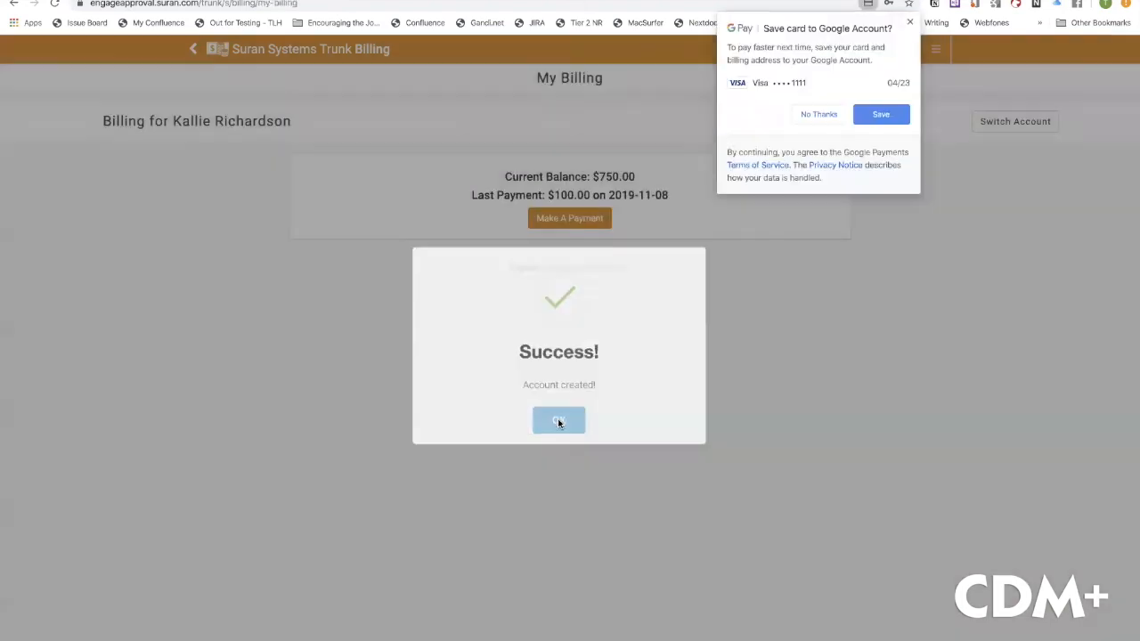
{"action": "left_click", "coordinate": [819, 115]}
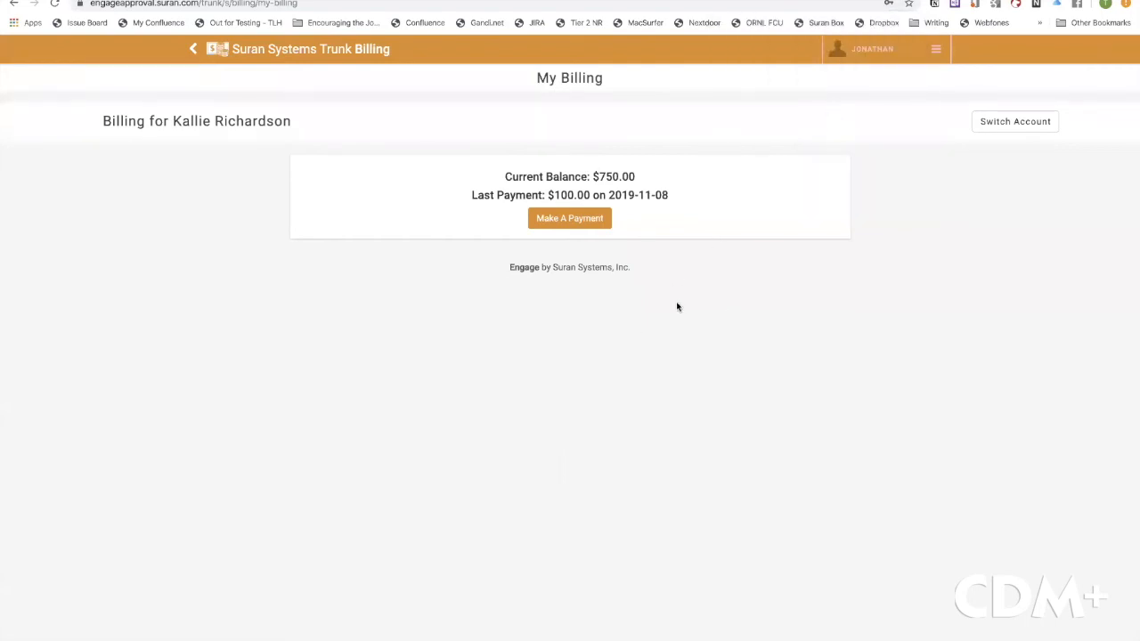
Start a payment for a specific $350.00 instead of 750.00 and continue with the saved Visa to review
{"action": "left_click", "coordinate": [574, 219]}
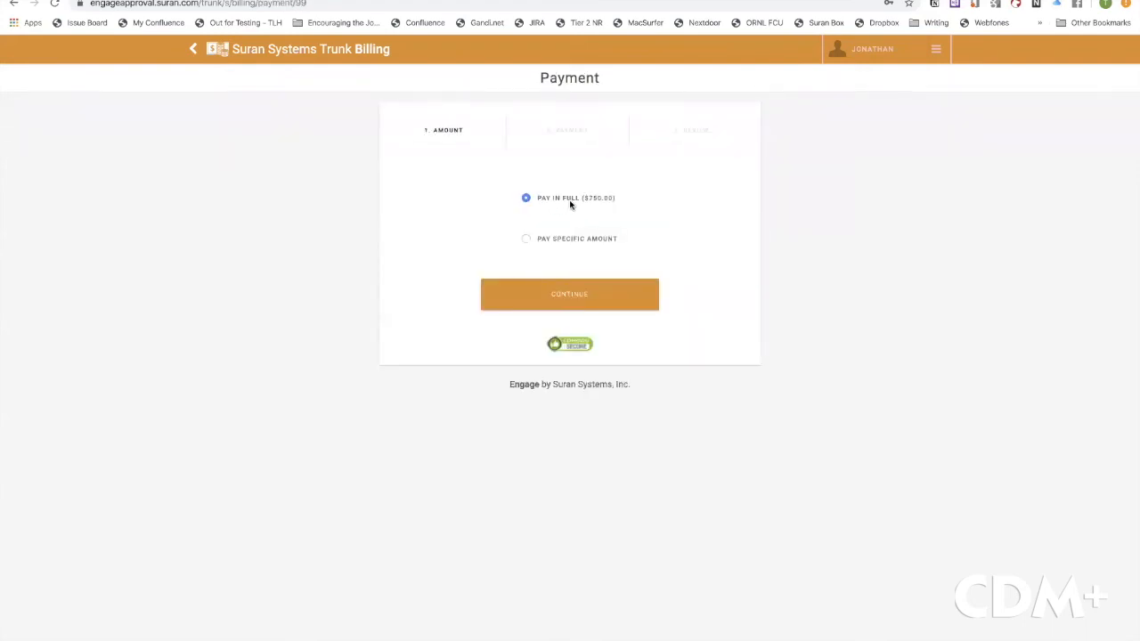
{"action": "left_click", "coordinate": [525, 241]}
{"action": "left_click", "coordinate": [570, 275]}
{"action": "key", "text": "BackSpace"}
{"action": "key", "text": "BackSpace"}
{"action": "key", "text": "BackSpace"}
{"action": "key", "text": "BackSpace"}
{"action": "key", "text": "BackSpace"}
{"action": "key", "text": "BackSpace"}
{"action": "type", "text": "350.00"}
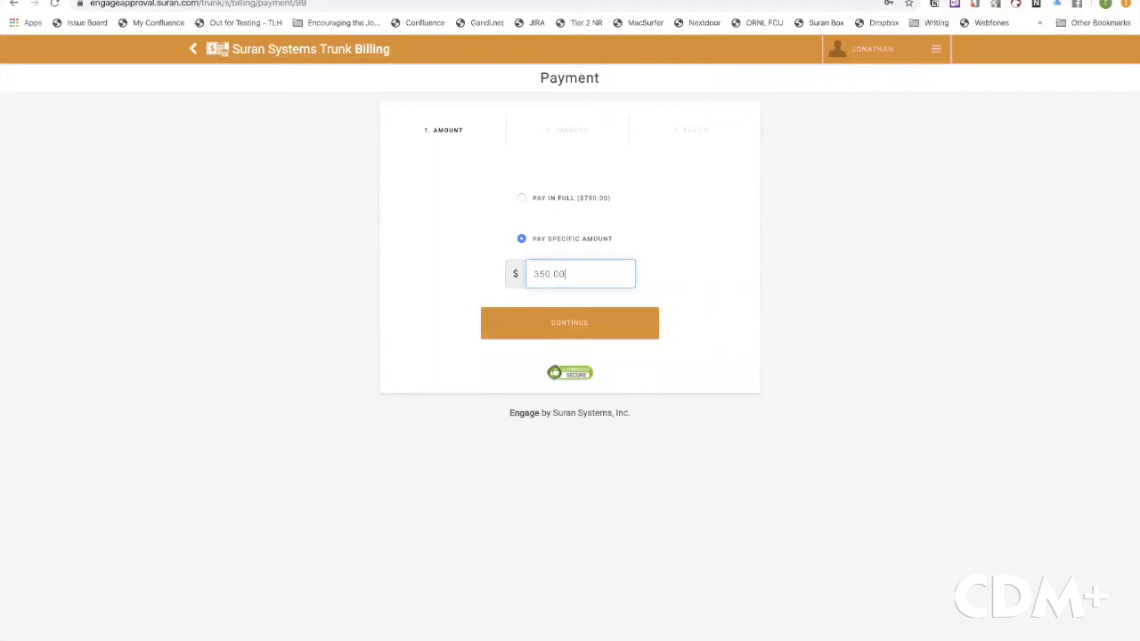
{"action": "left_click", "coordinate": [572, 328]}
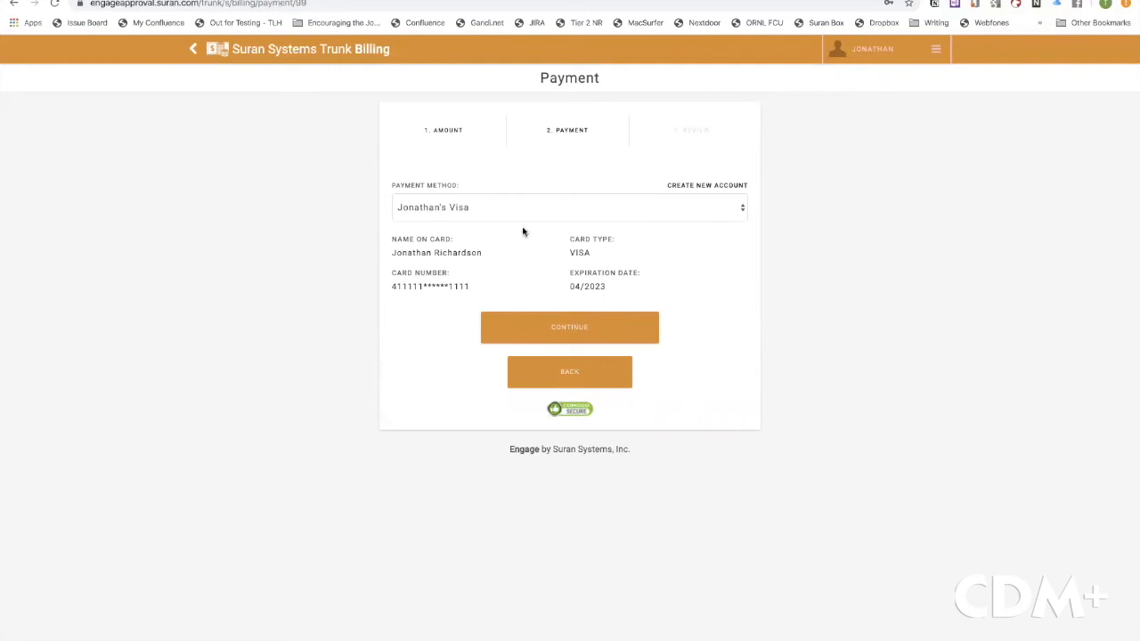
{"action": "left_click", "coordinate": [565, 329]}
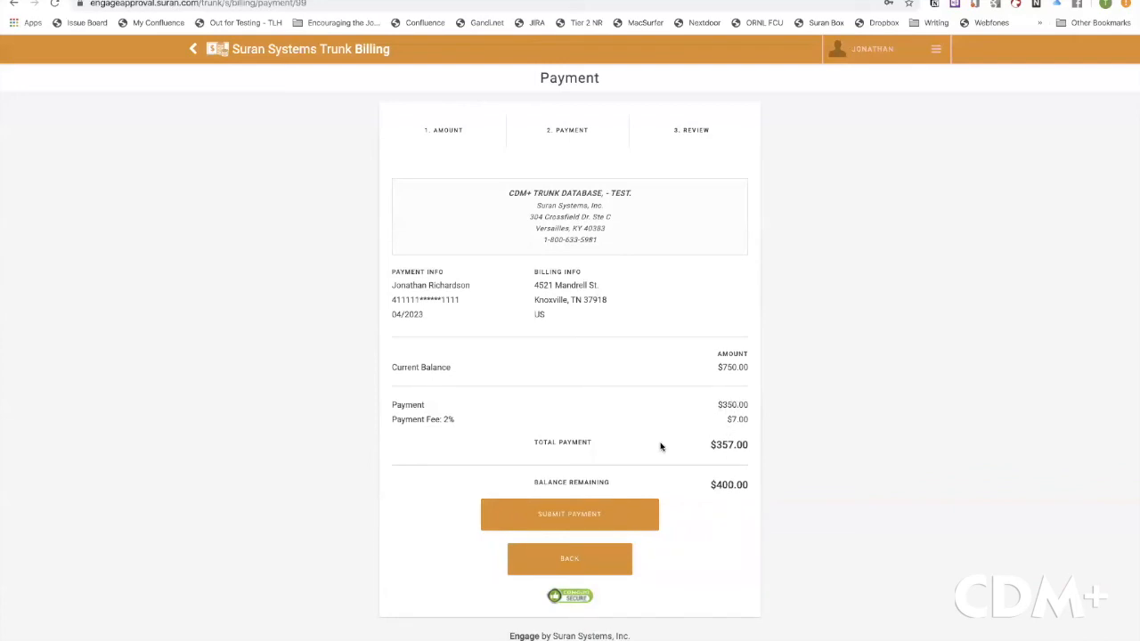
Submit and confirm the $357.00 payment ($350.00 plus $7.00 fee), then return to My Billing showing $400.00
{"action": "left_click", "coordinate": [571, 511]}
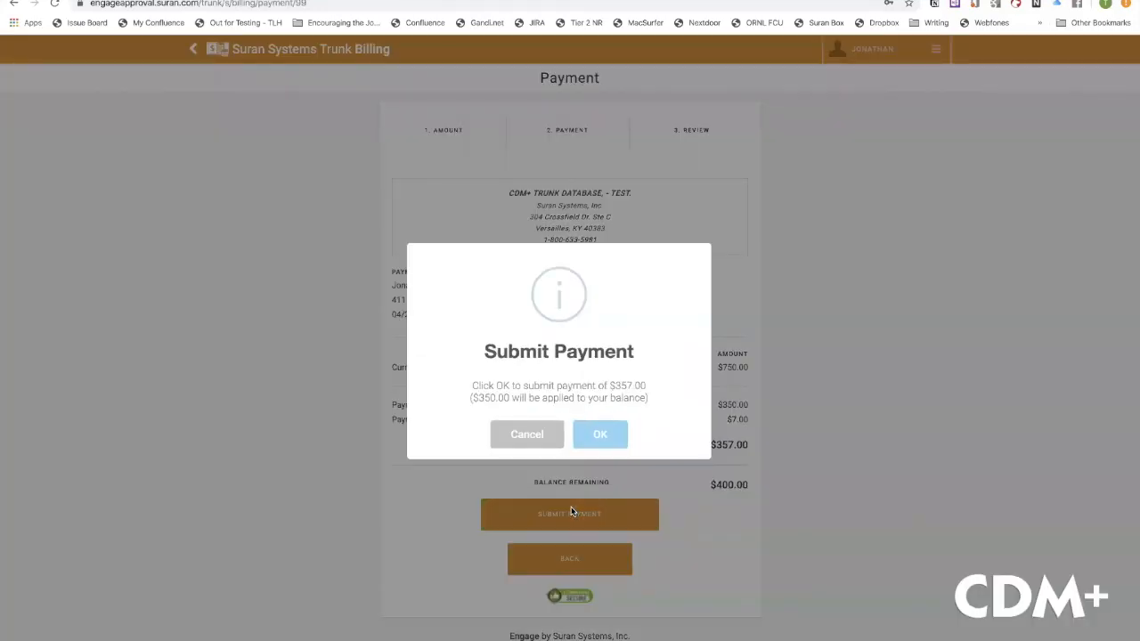
{"action": "left_click", "coordinate": [598, 437]}
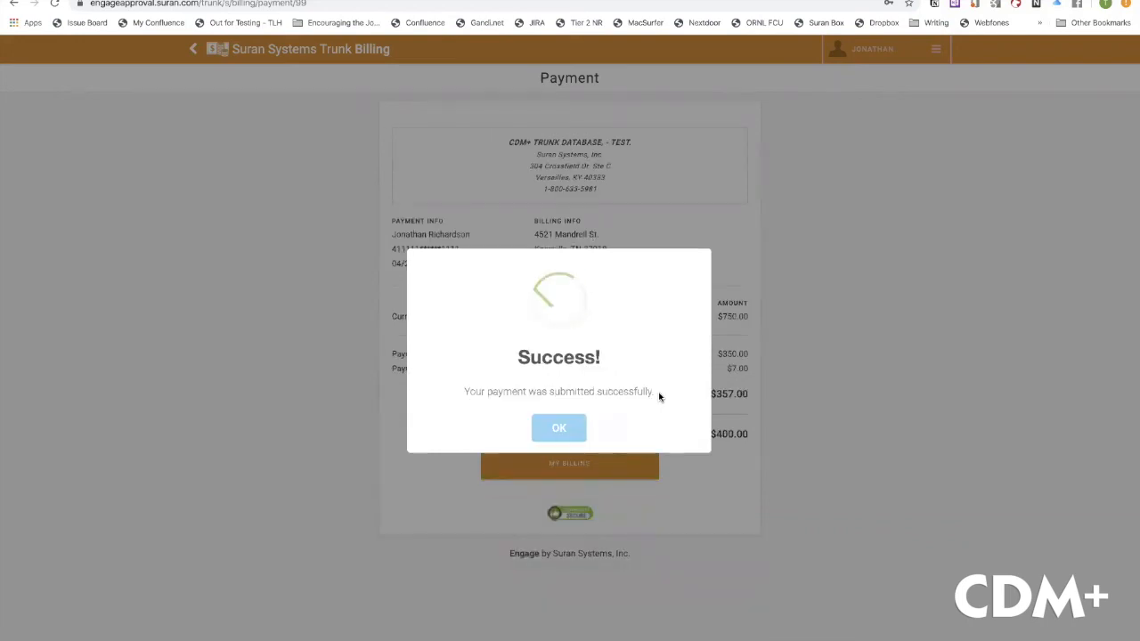
{"action": "left_click", "coordinate": [558, 428]}
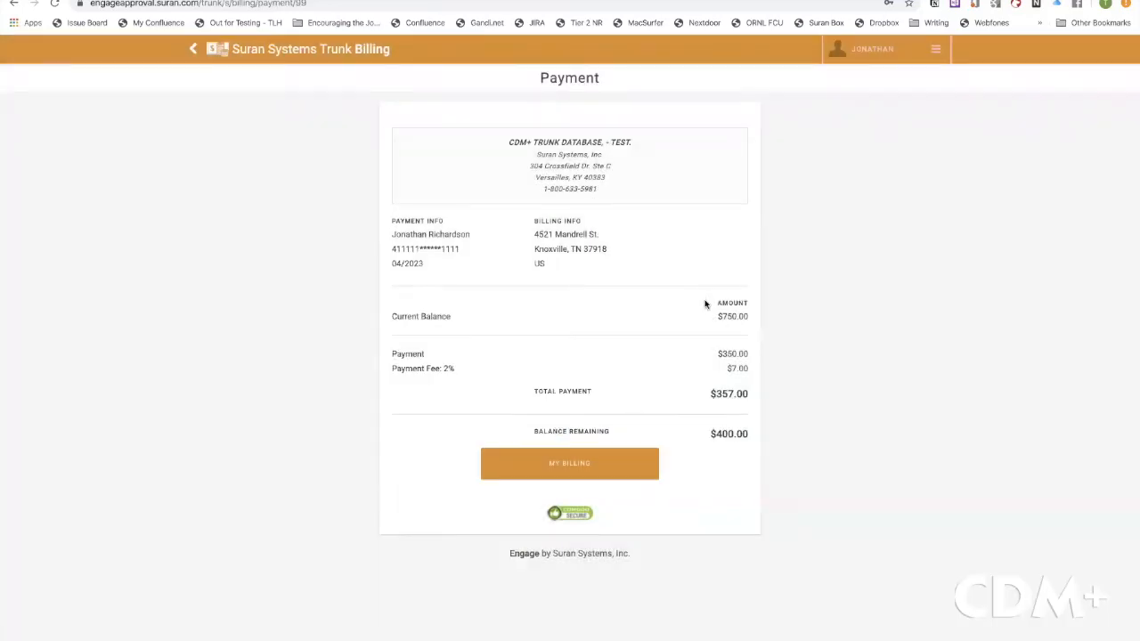
{"action": "left_click", "coordinate": [571, 465]}
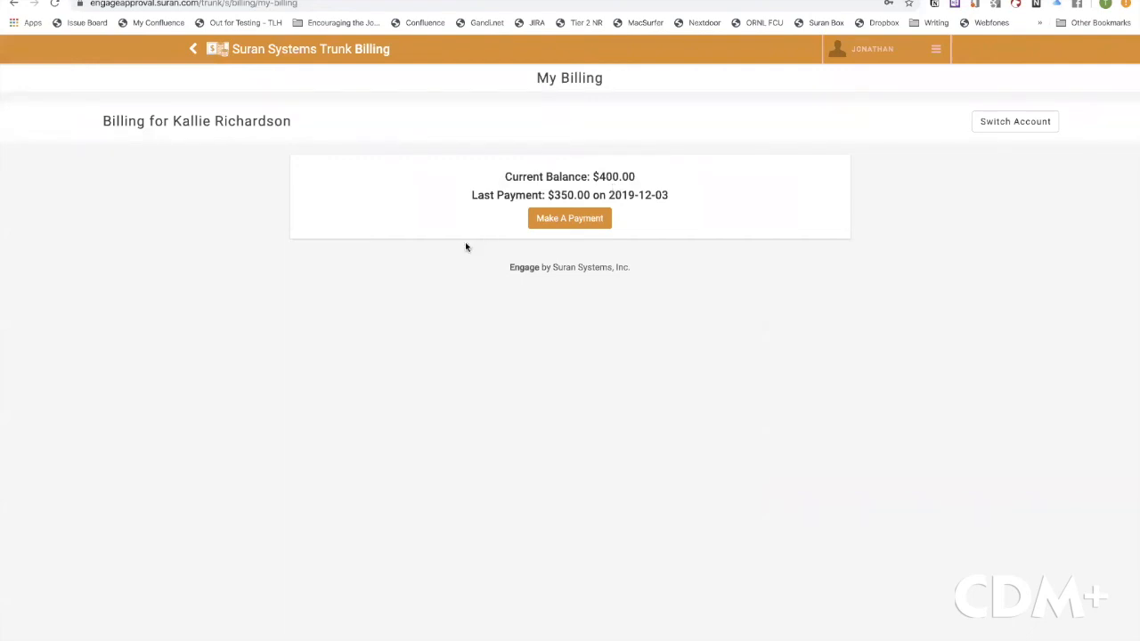
{"action": "key", "text": "ctrl+Left"}
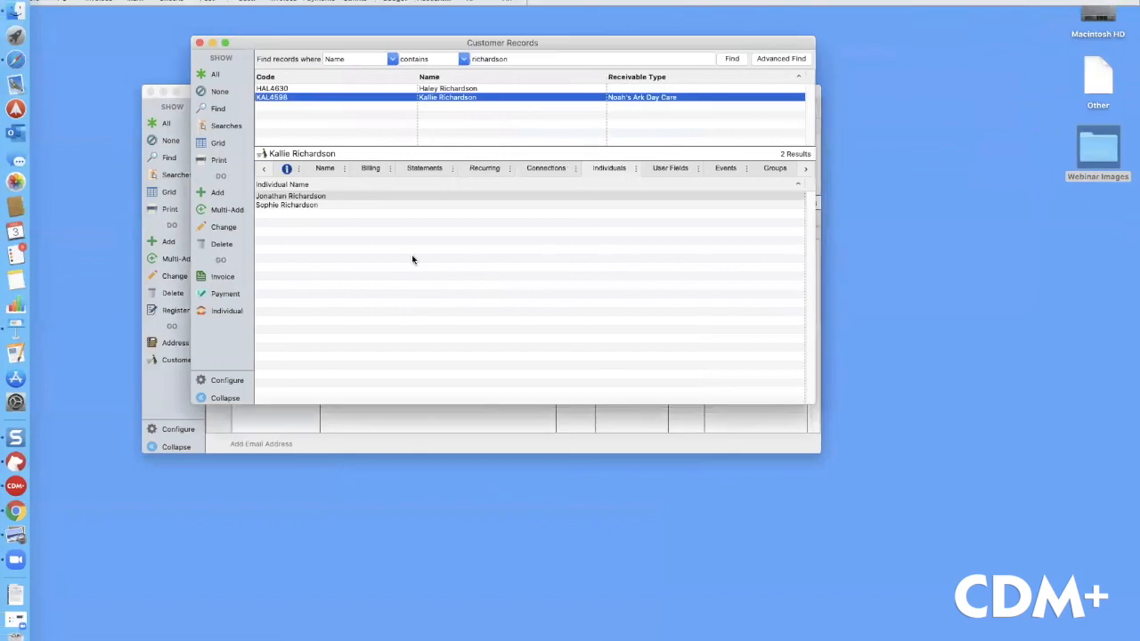
Confirm on the Name tab that the paying customer's record shows a 400.00 balance, then switch to Keynote
{"action": "left_click", "coordinate": [335, 168]}
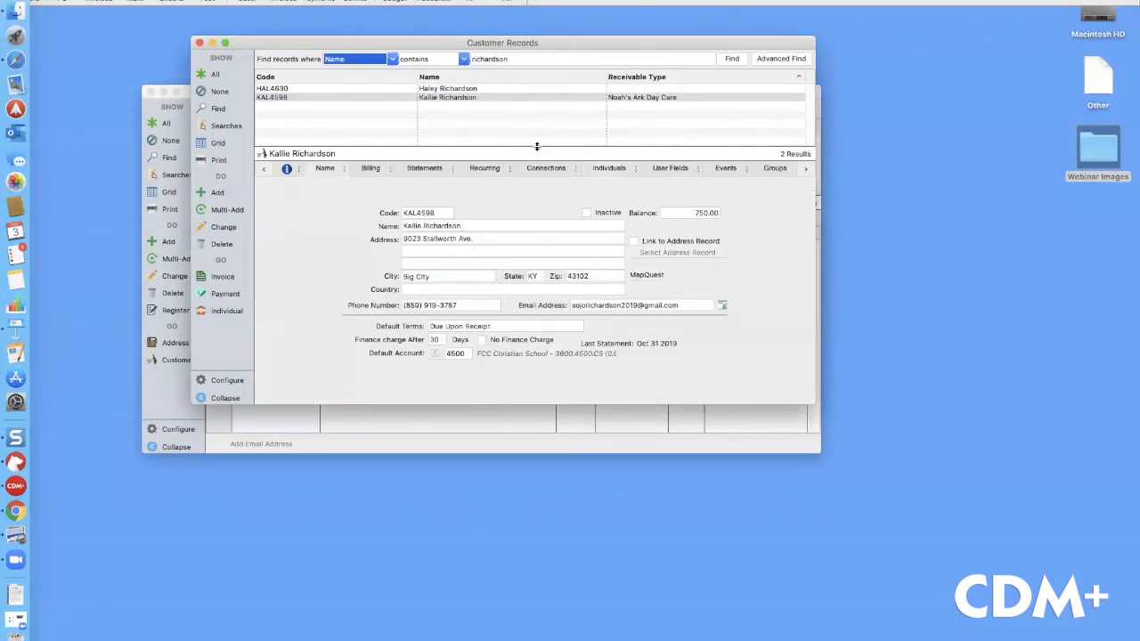
{"action": "left_click", "coordinate": [438, 91]}
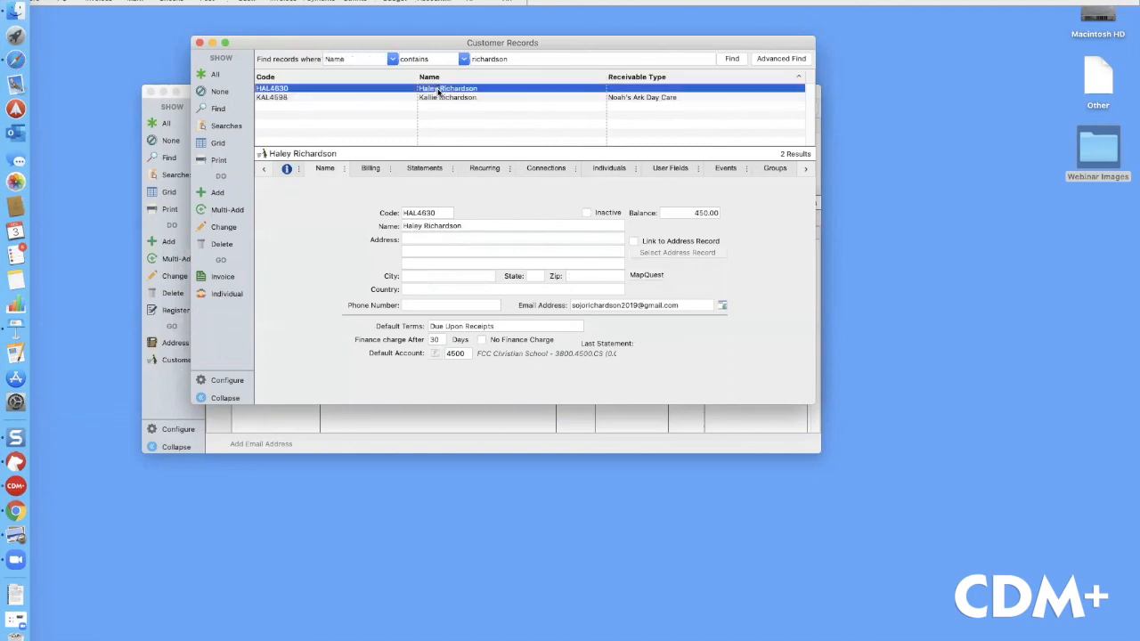
{"action": "left_click", "coordinate": [443, 98]}
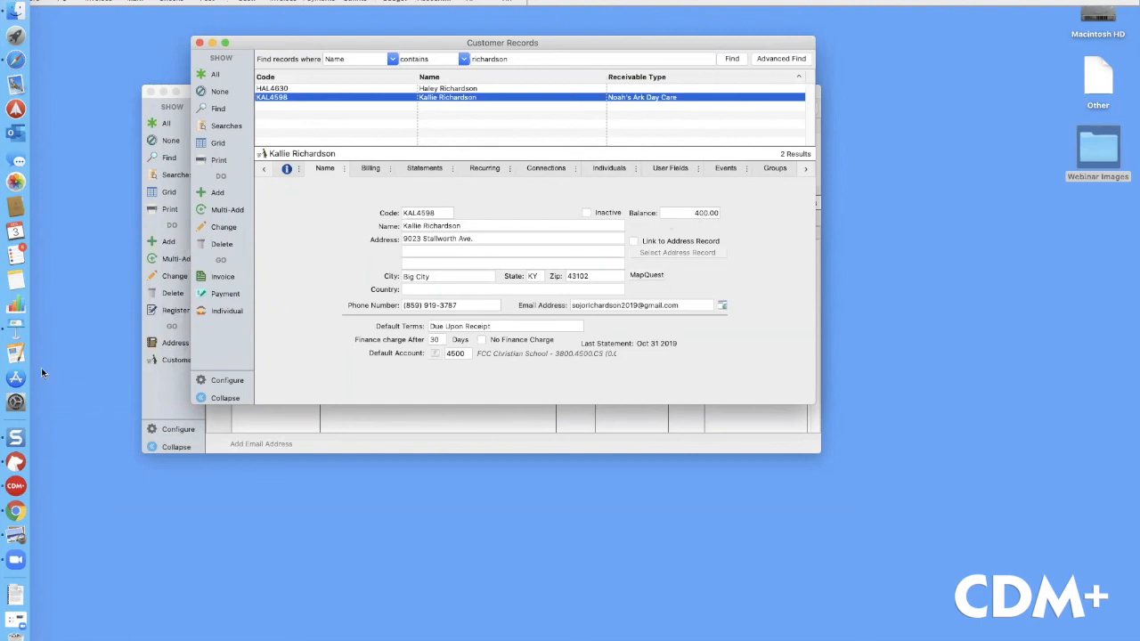
{"action": "left_click", "coordinate": [18, 329]}
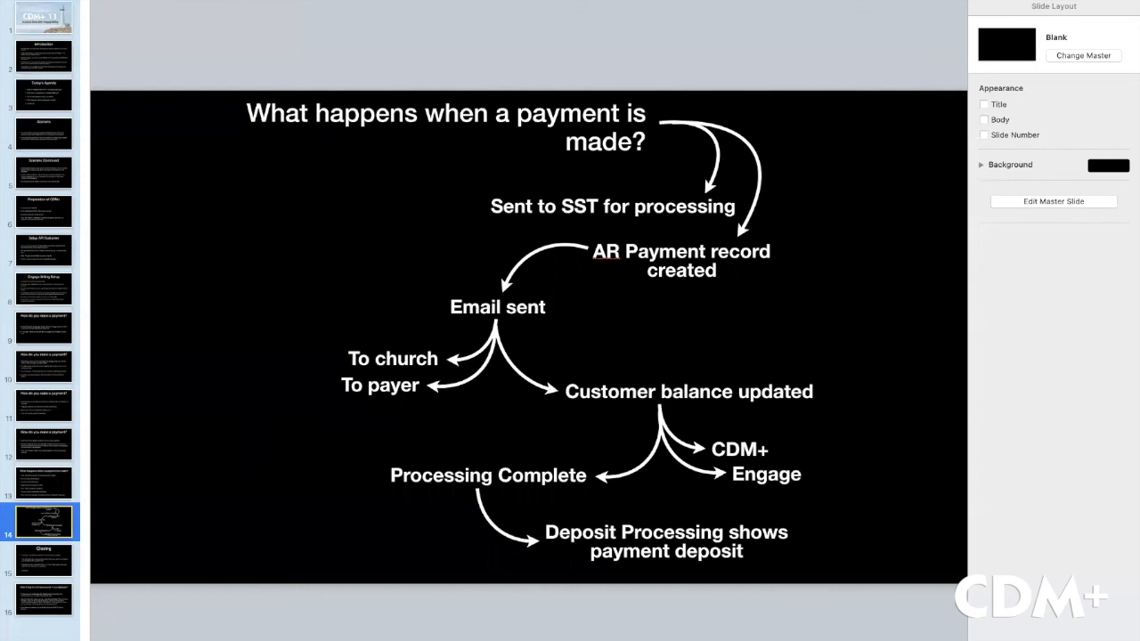
Play the Keynote slideshow from slide 14, which explains what happens when a payment is made
{"action": "key", "text": "alt+super+p"}
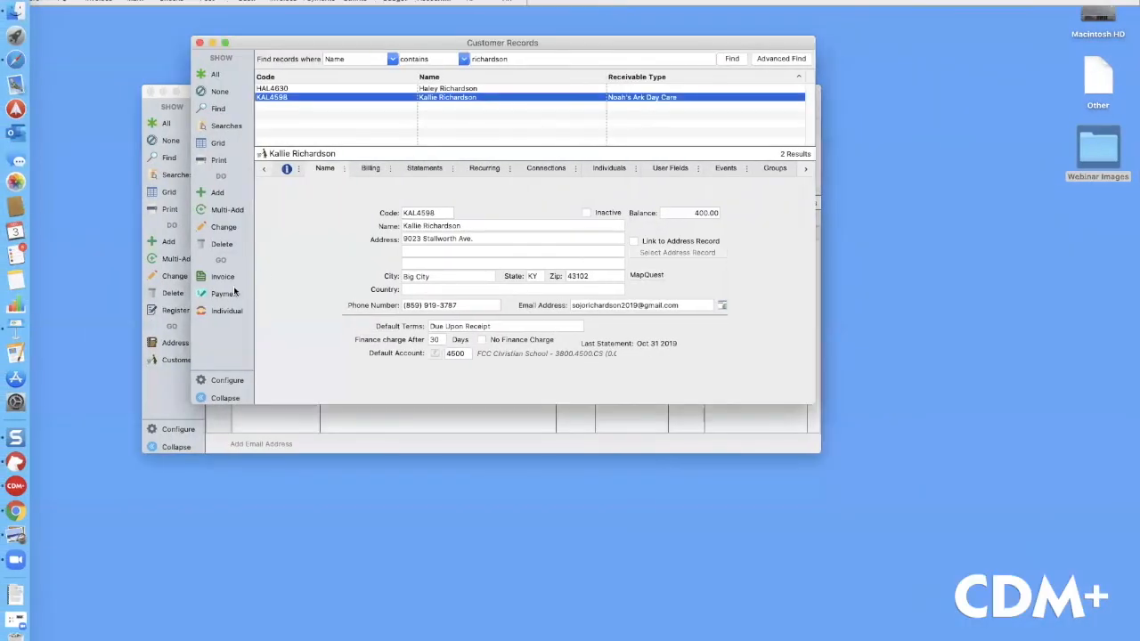
Verify the Dec 3 2019 350.00 credit-card payment in CDM+ AR records shows Engage as its source
{"action": "left_click", "coordinate": [221, 294]}
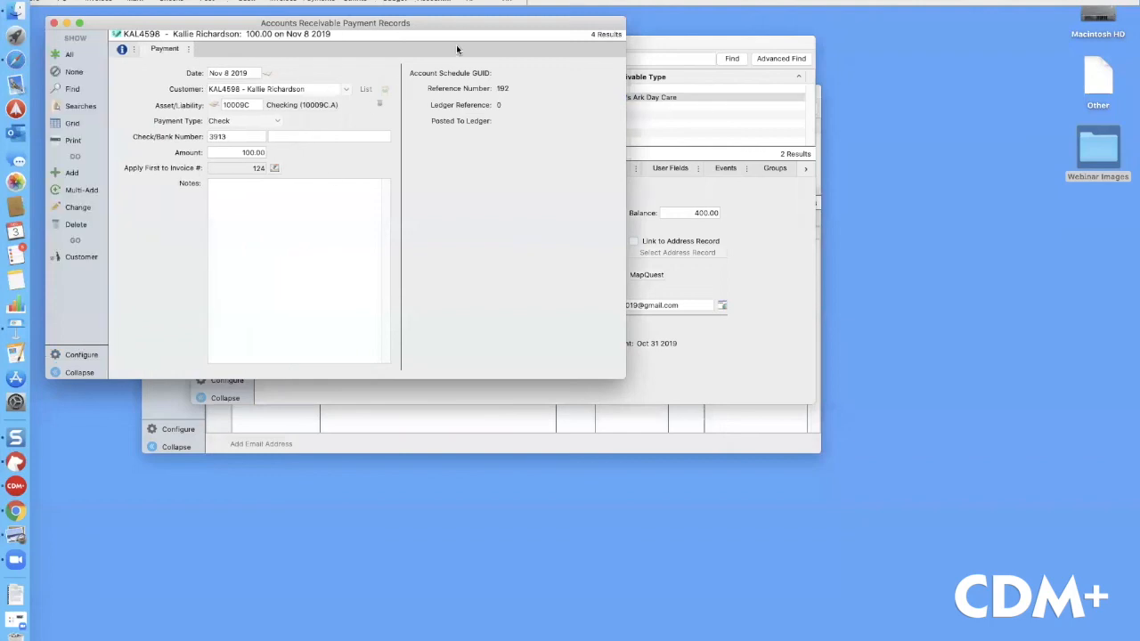
{"action": "left_click_drag", "start_coordinate": [463, 33], "coordinate": [457, 127]}
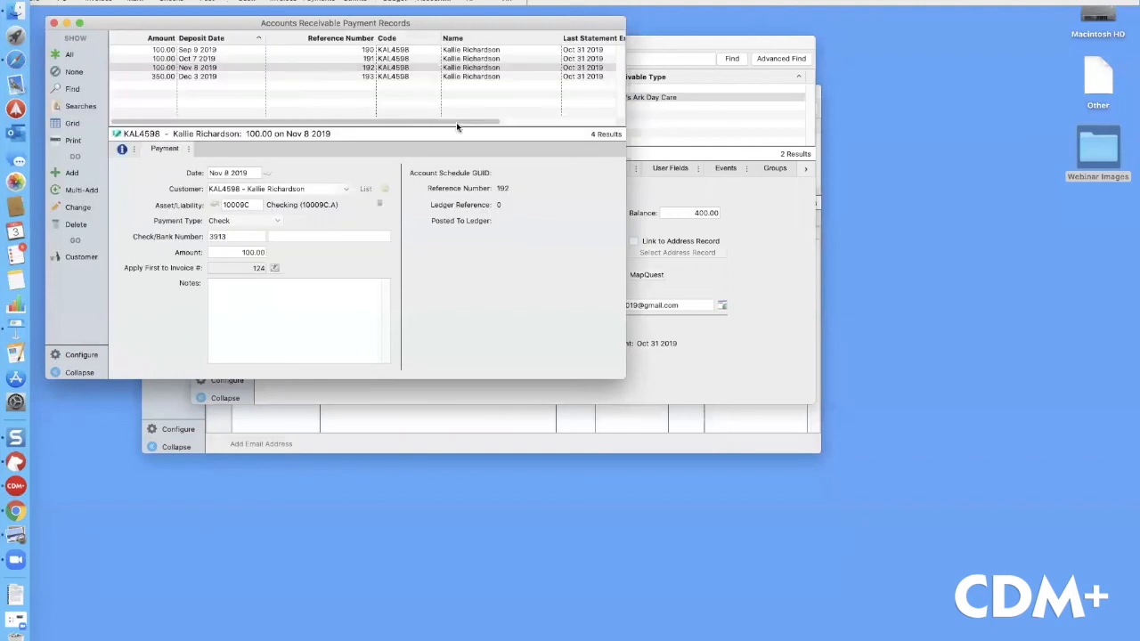
{"action": "left_click", "coordinate": [199, 78]}
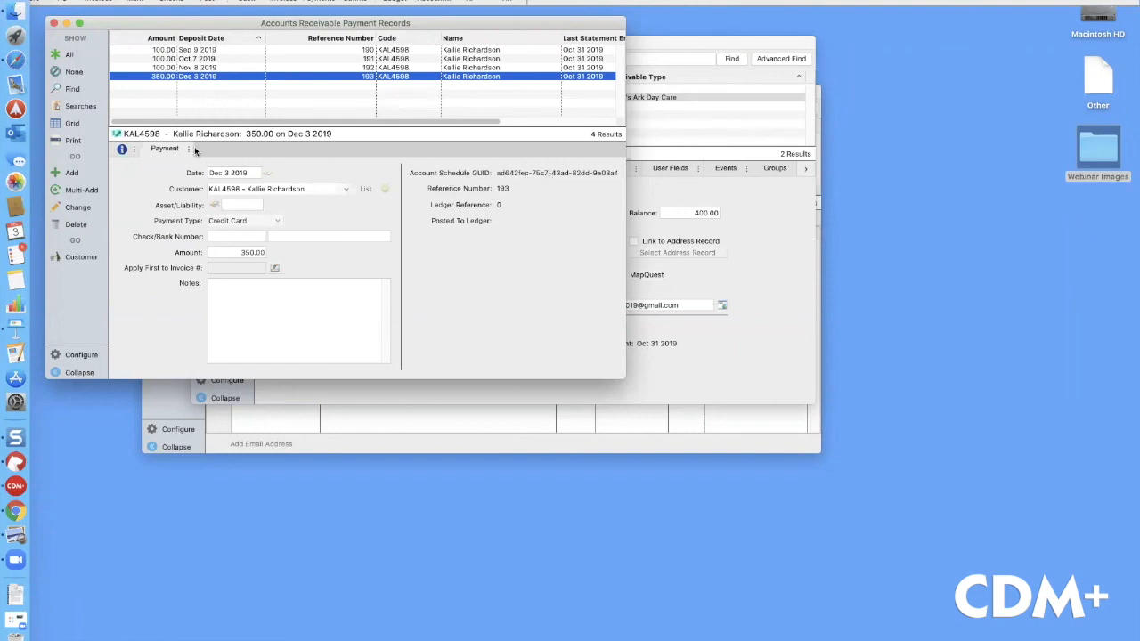
{"action": "left_click", "coordinate": [122, 150]}
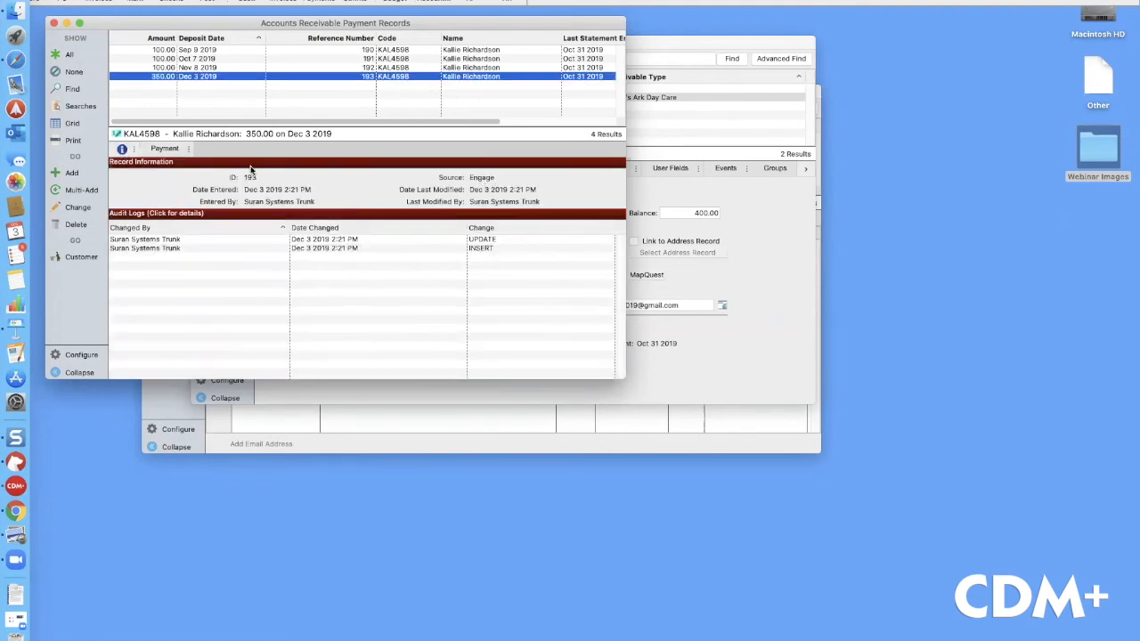
{"action": "left_click", "coordinate": [164, 148]}
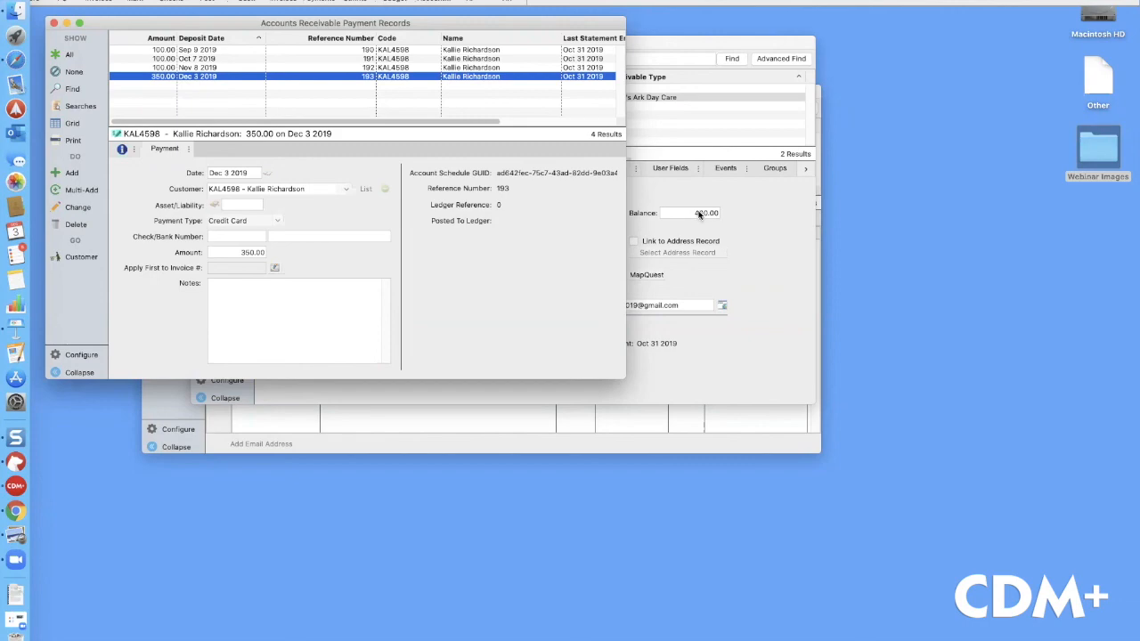
{"action": "key", "text": "ctrl+Right"}
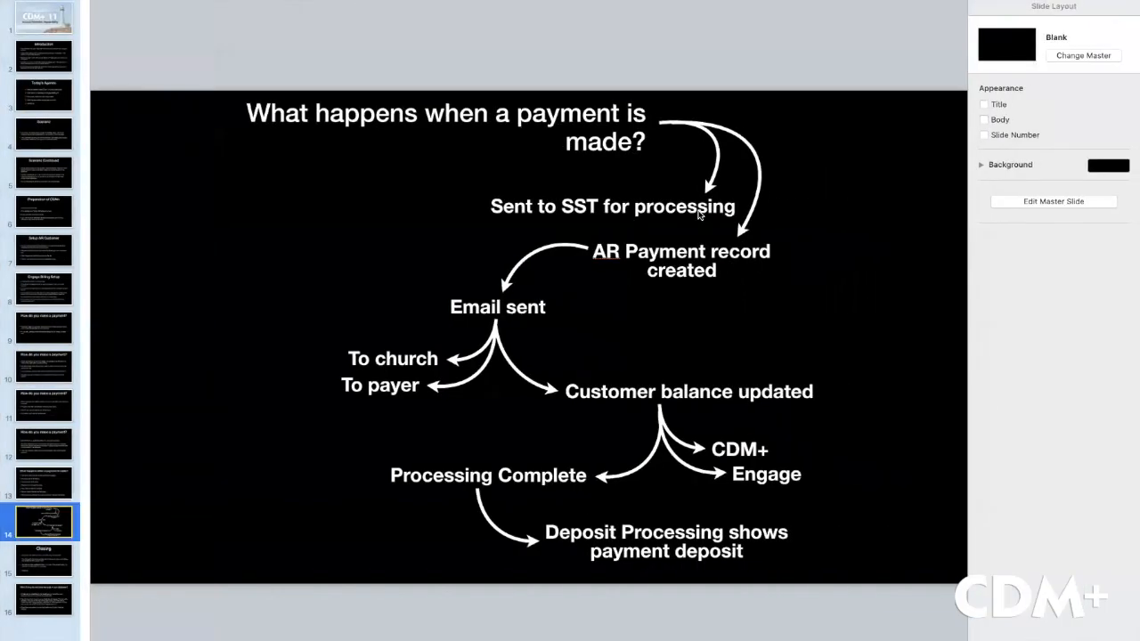